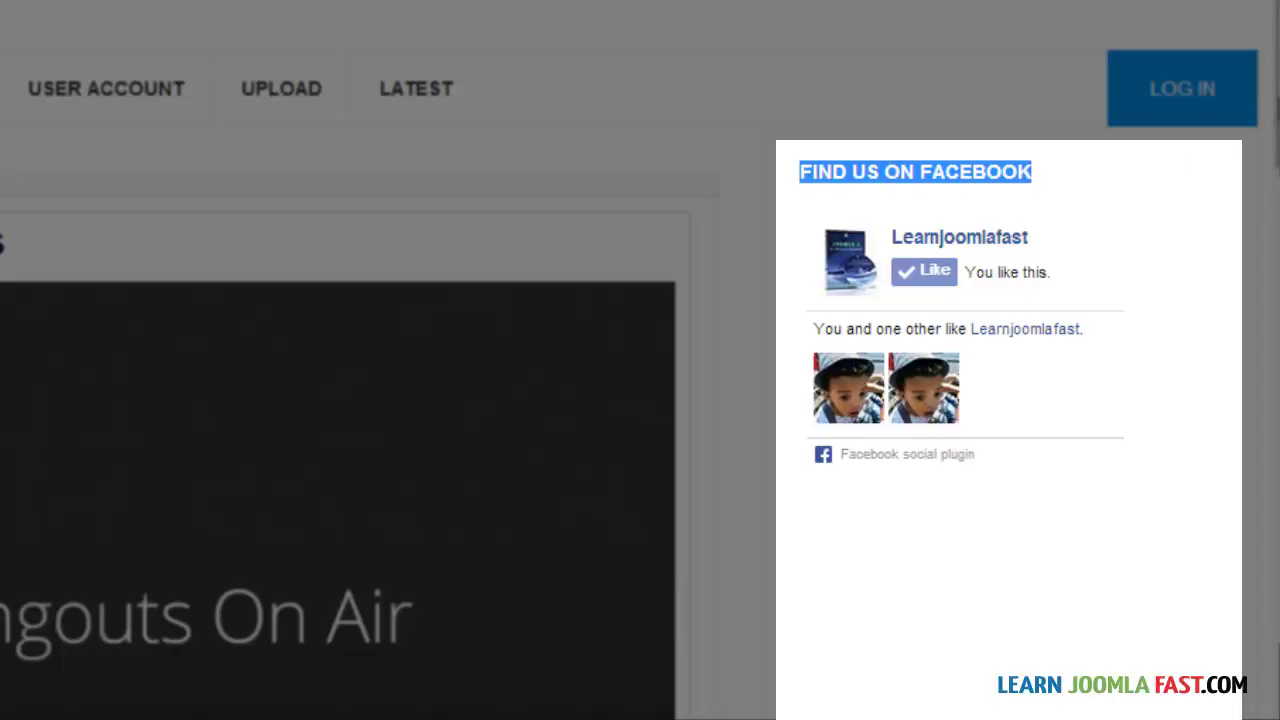
Examine the MijoVideos - Popular Videos block below the featured video on the site's home page
scroll(628, 489, down, 6)
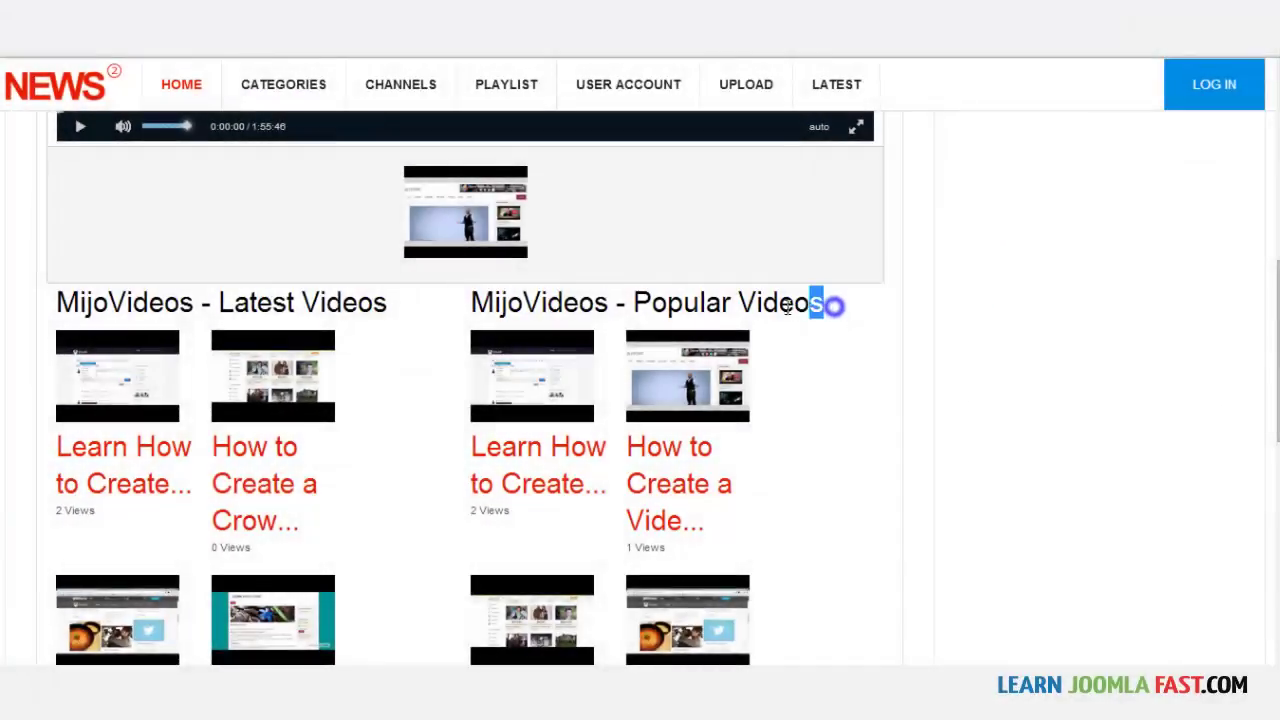
drag(788, 307, 468, 305)
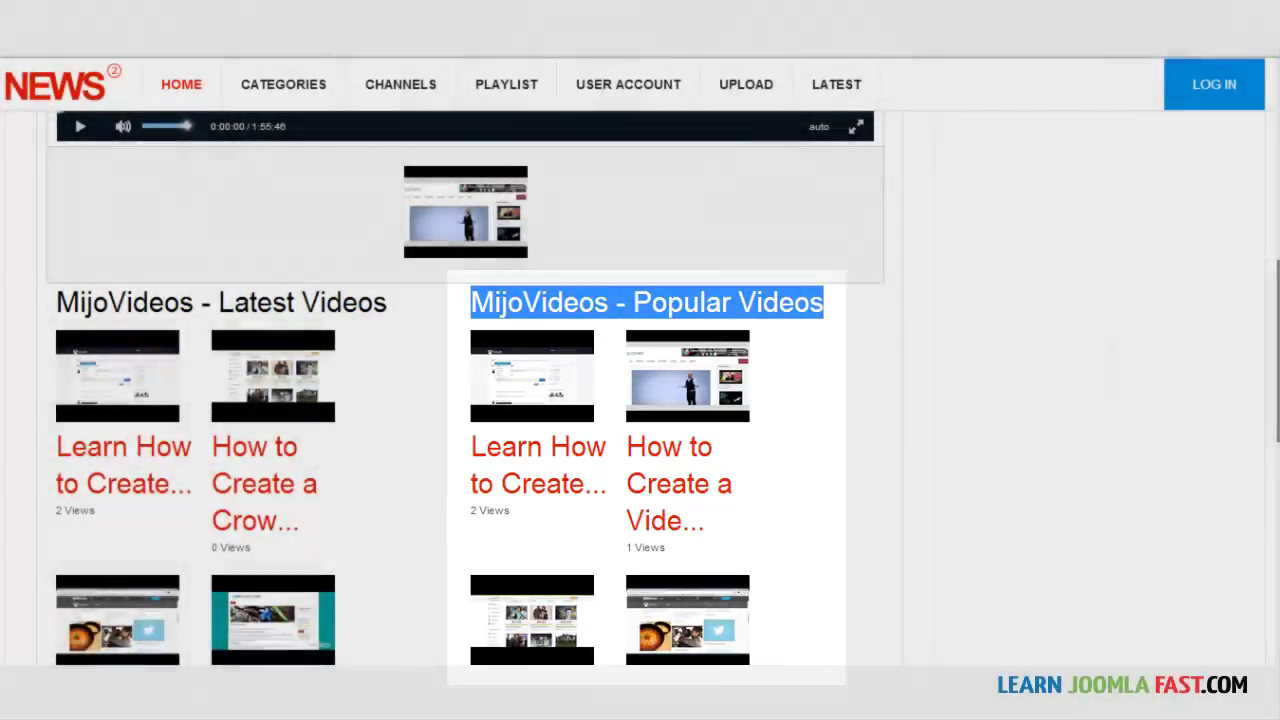
scroll(1026, 263, up, 3)
scroll(1166, 371, down, 4)
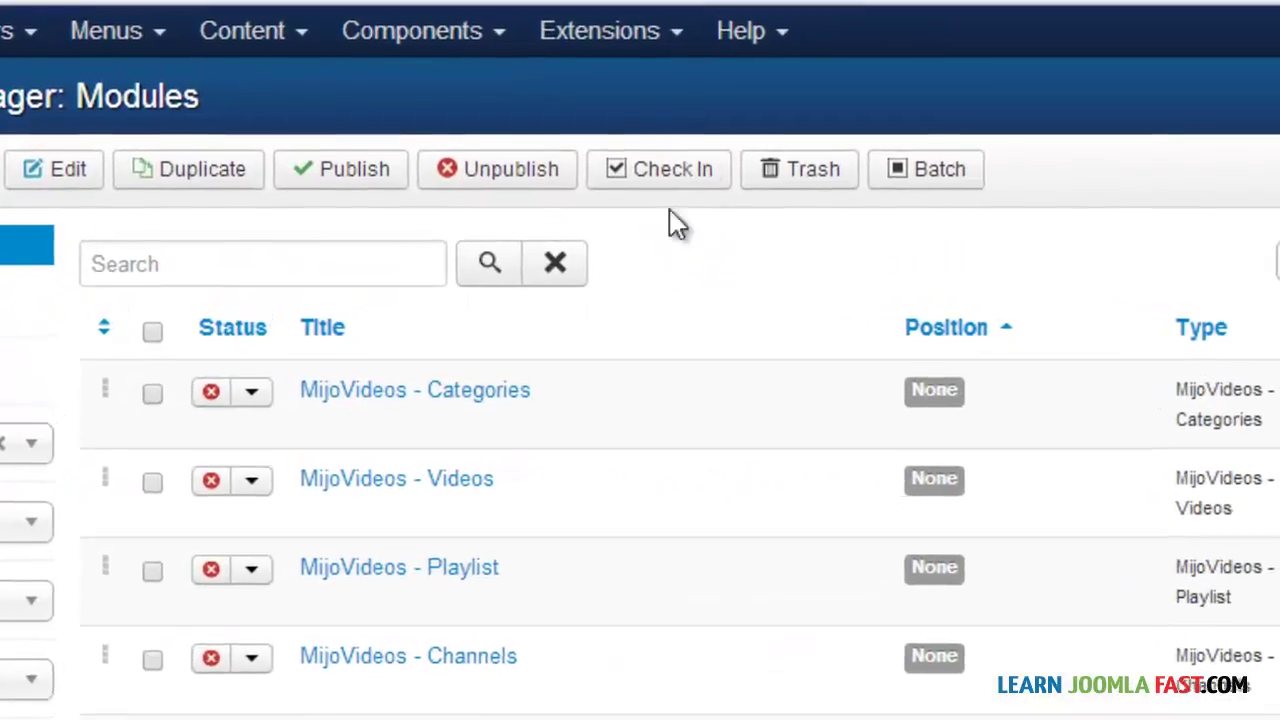
Open the MijoVideos - Popular Videos module for editing in the Module Manager
click(608, 38)
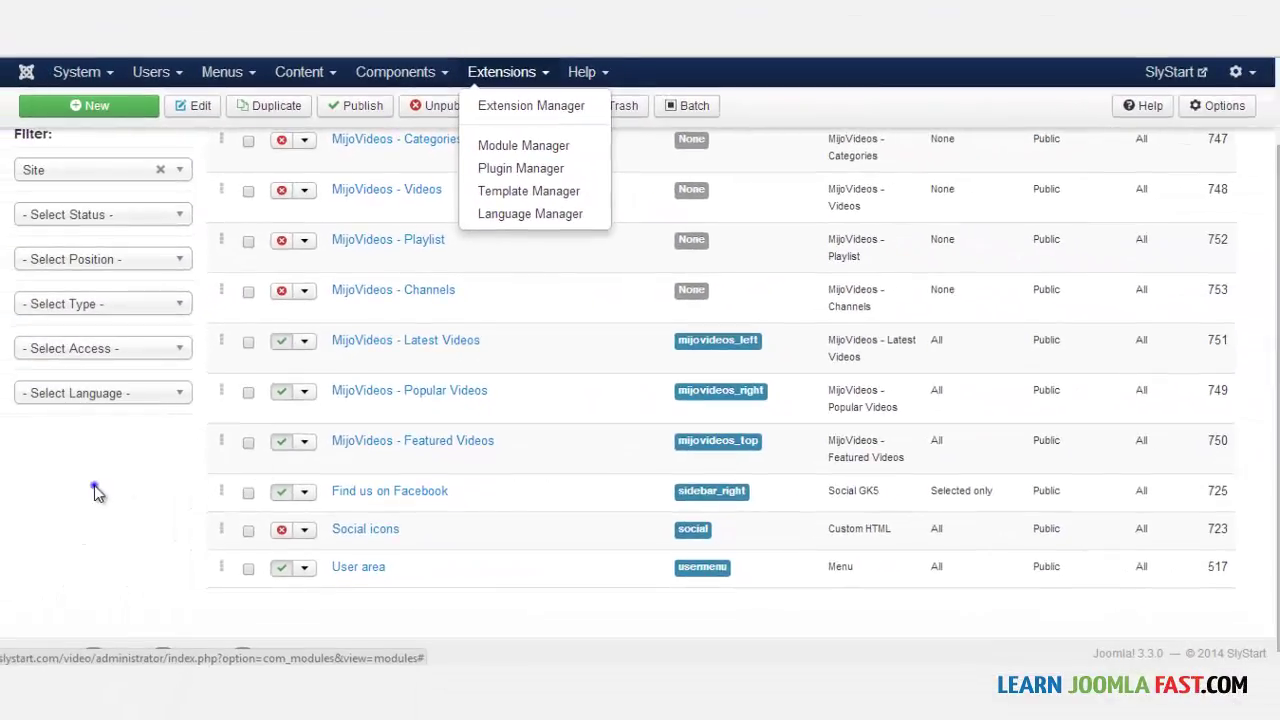
click(94, 485)
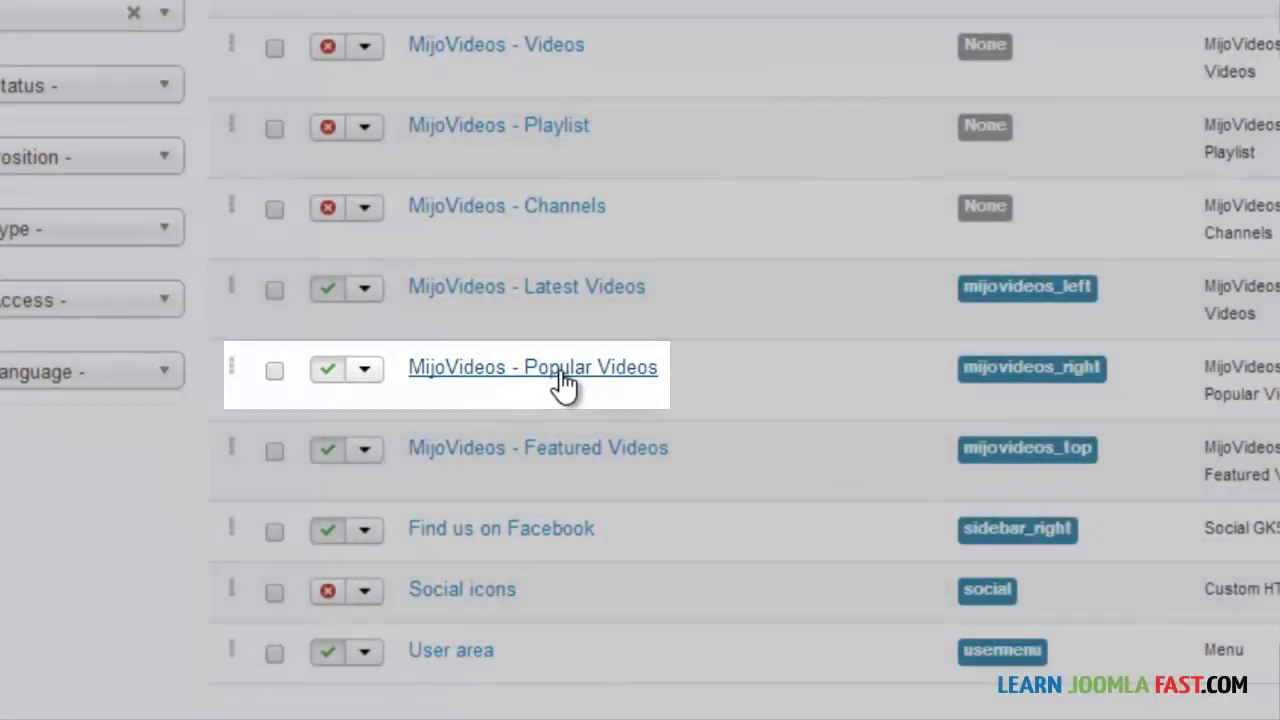
click(562, 380)
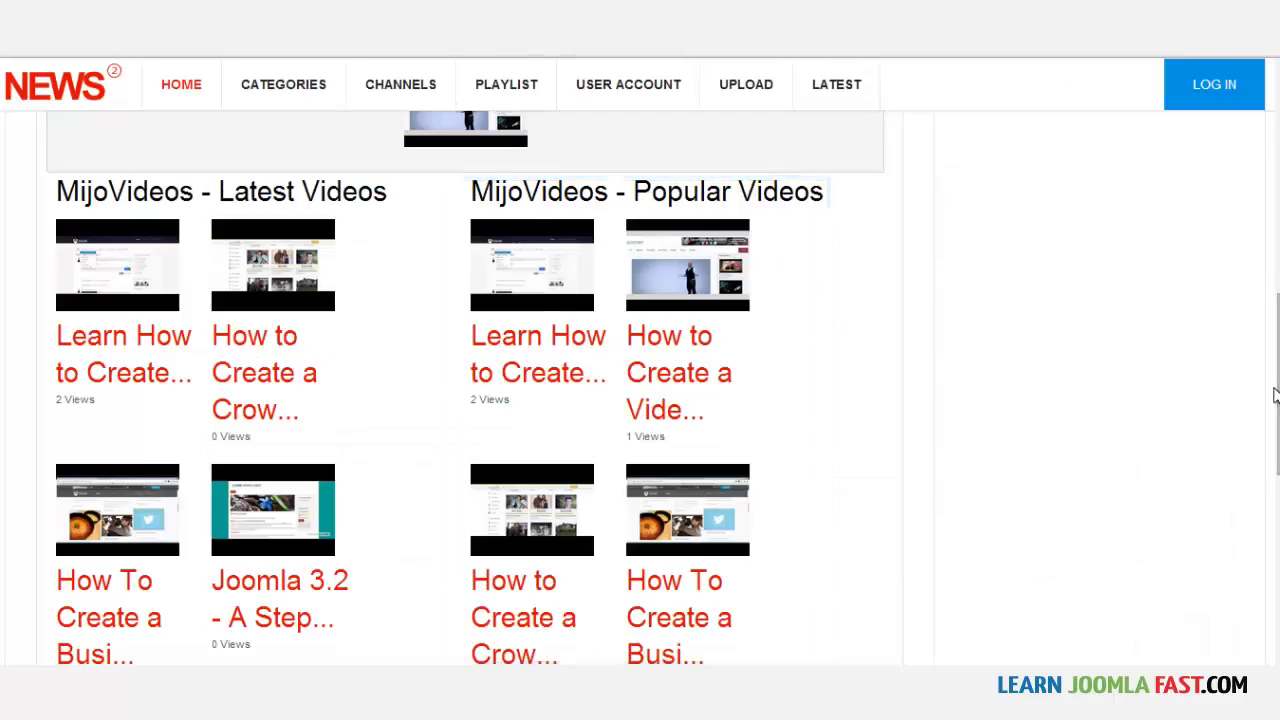
Set the Popular Videos module's own display Position parameter to Module instead of the MijoVideos home page
drag(1274, 397, 1274, 250)
scroll(1040, 313, up, 2)
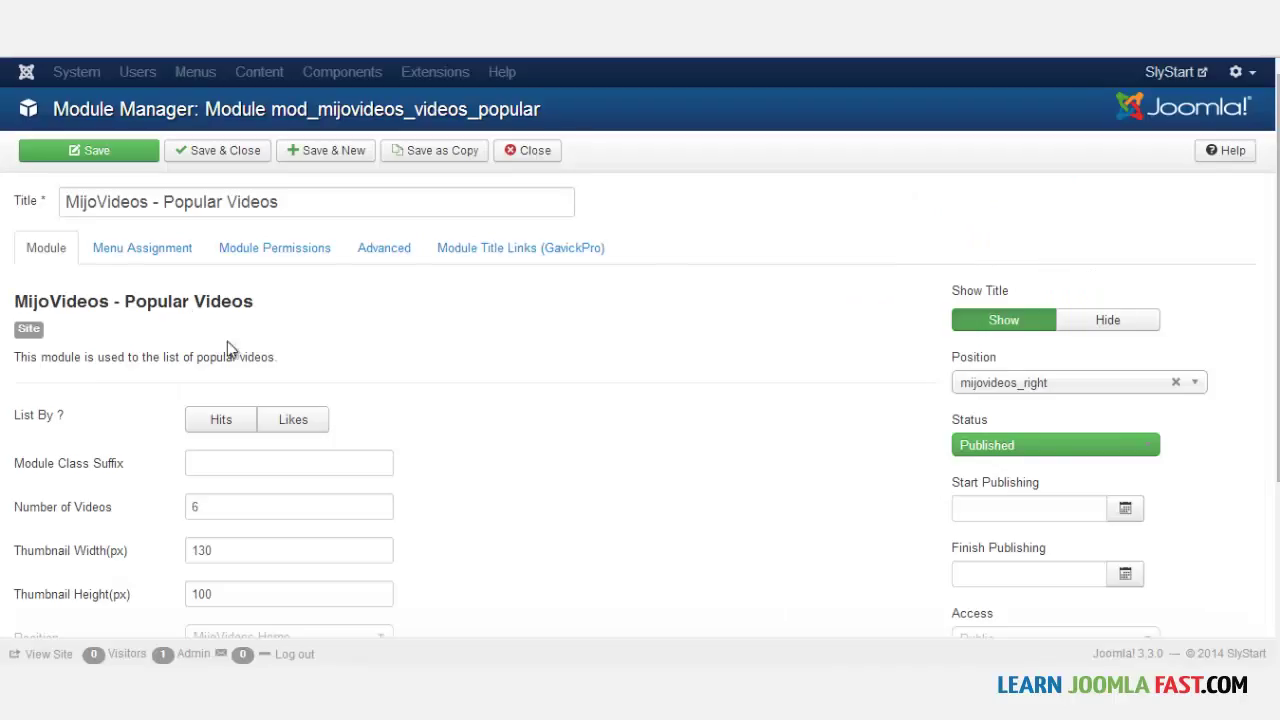
scroll(405, 425, down, 3)
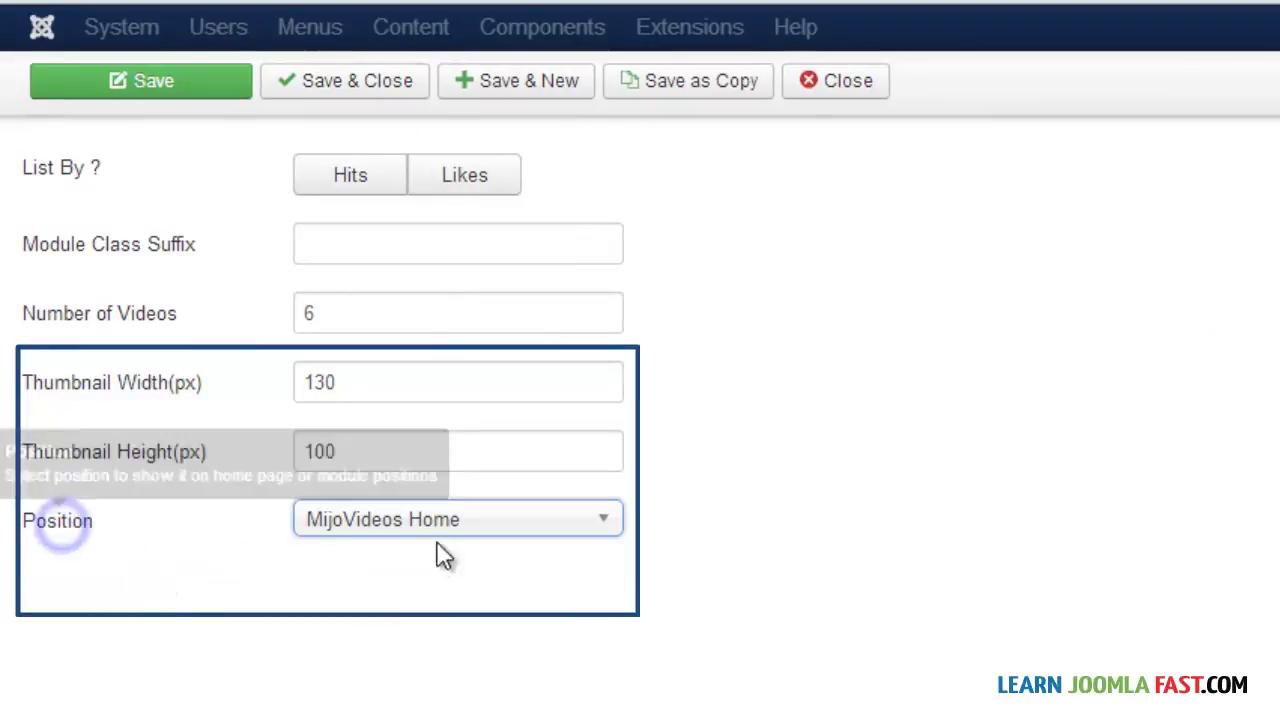
click(453, 519)
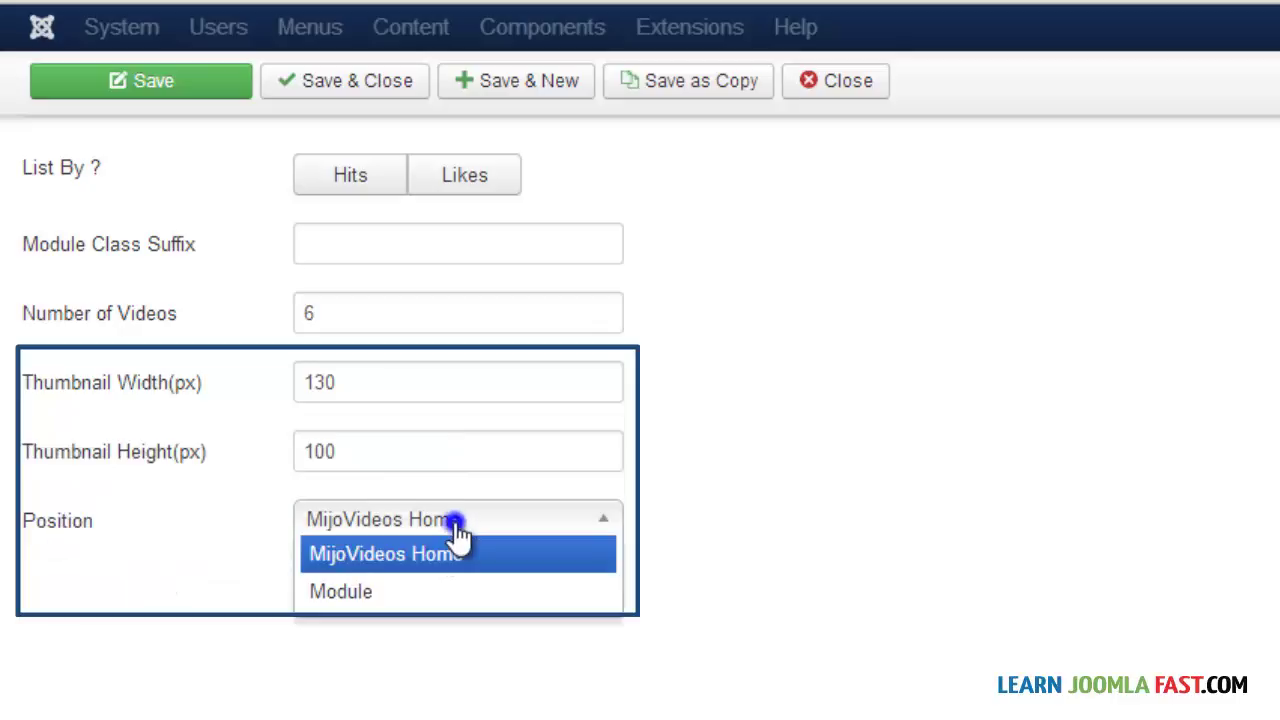
click(436, 589)
Assign the Popular Videos module to the template position Sidebar Right [sidebar_right], searching the positions for "side"
scroll(1210, 298, up, 2)
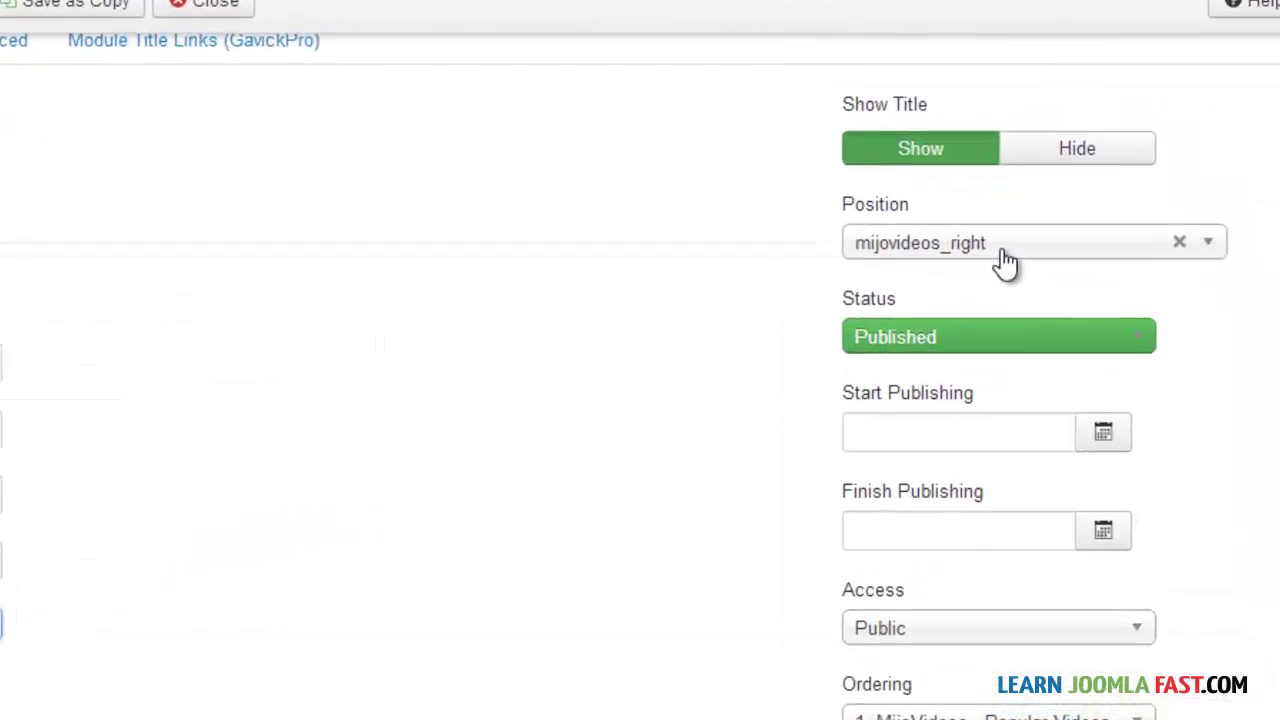
click(903, 256)
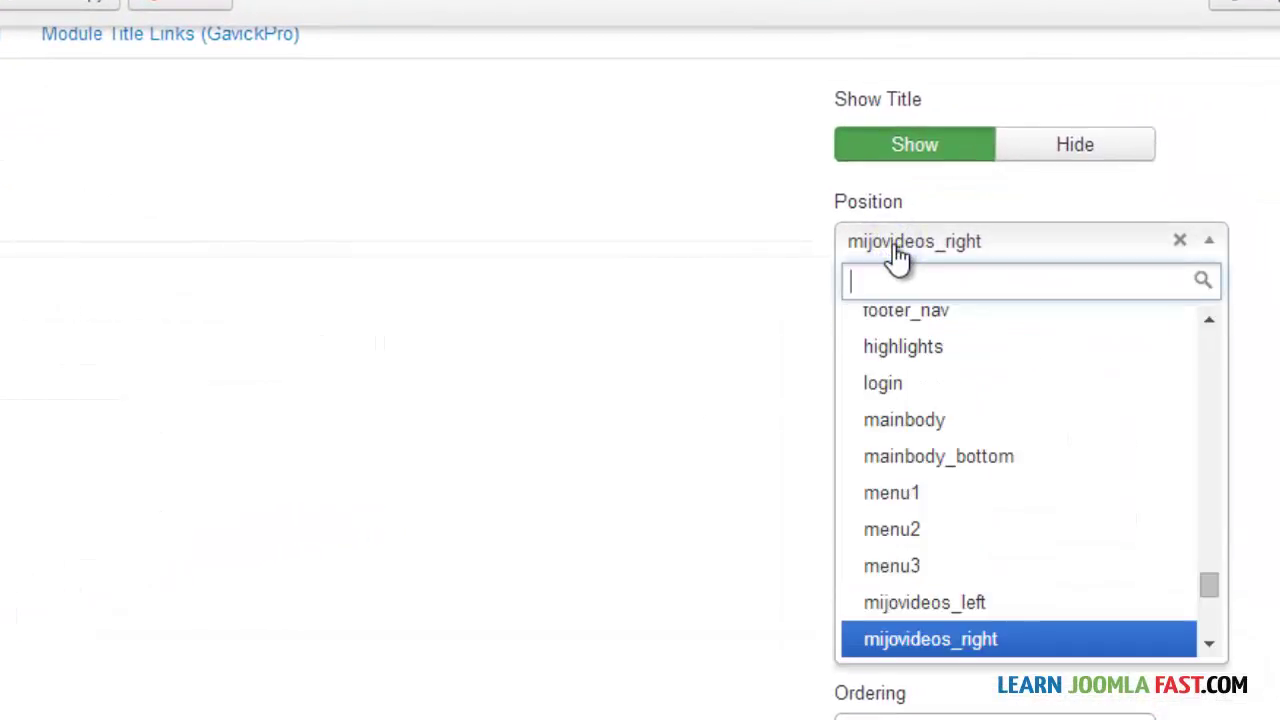
text(side)
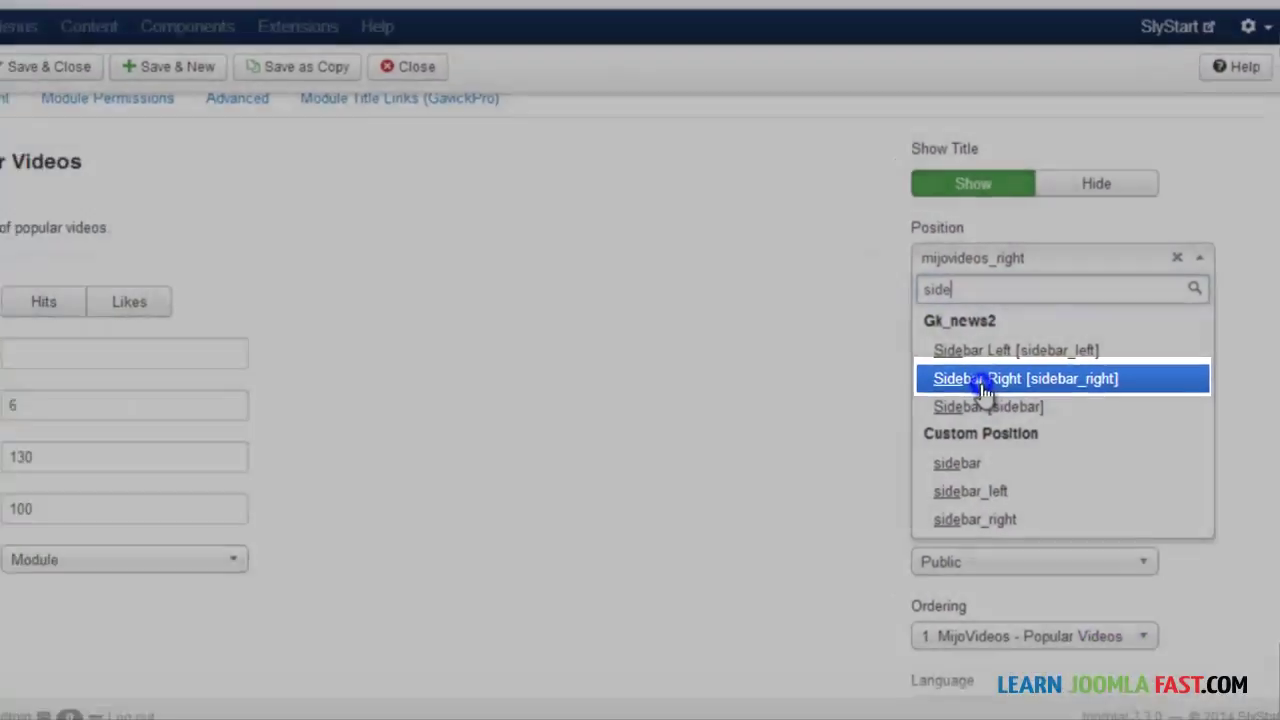
click(930, 400)
Check the Popular Videos module's menu assignment and the page options it offers
scroll(1060, 300, up, 2)
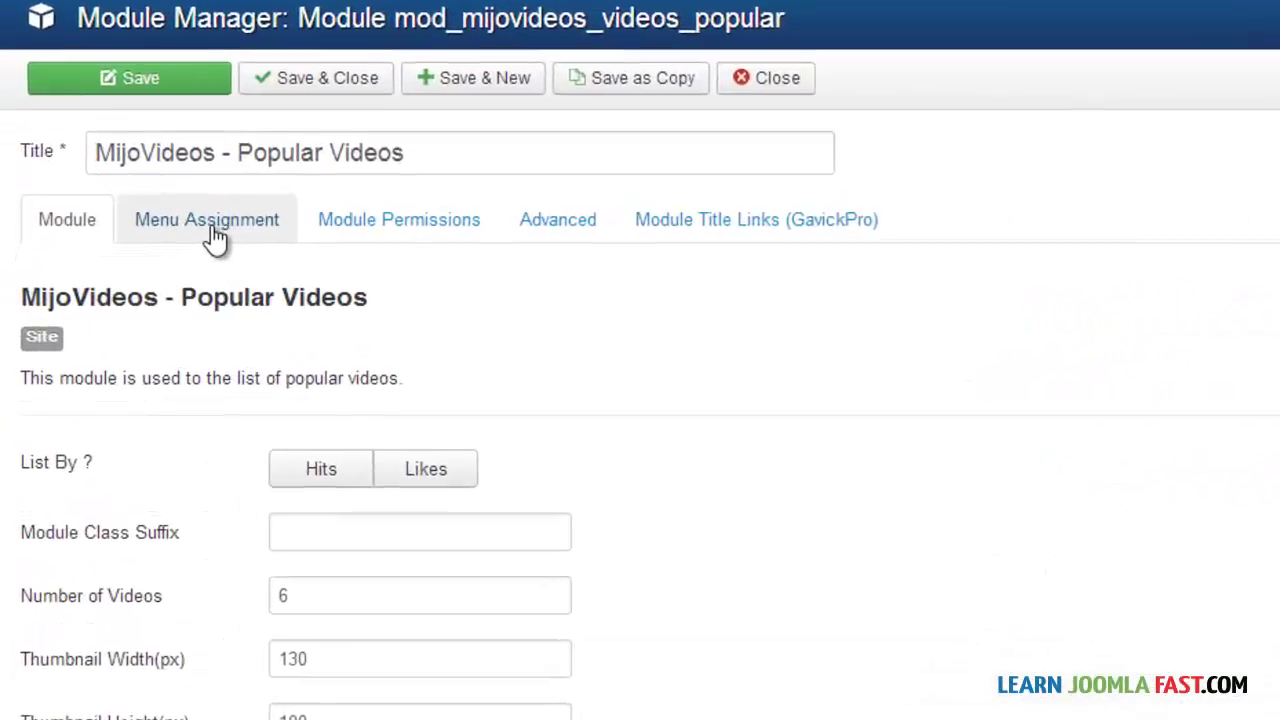
click(141, 255)
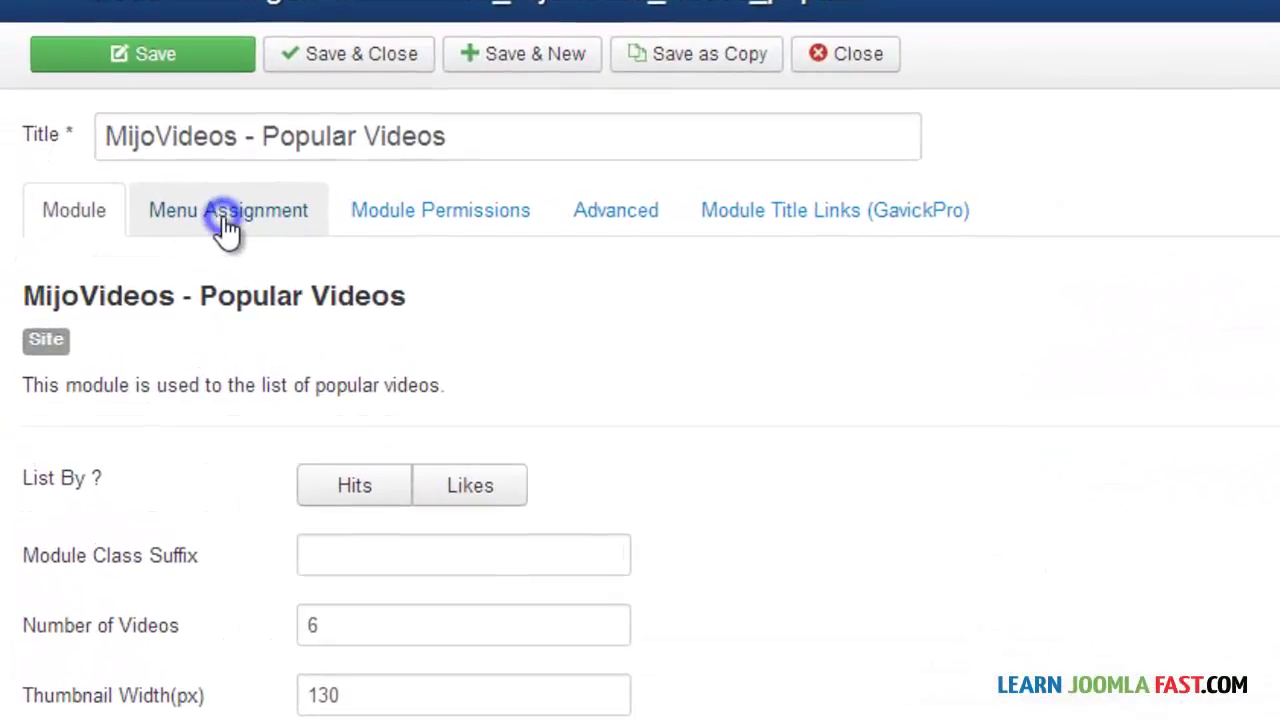
click(228, 230)
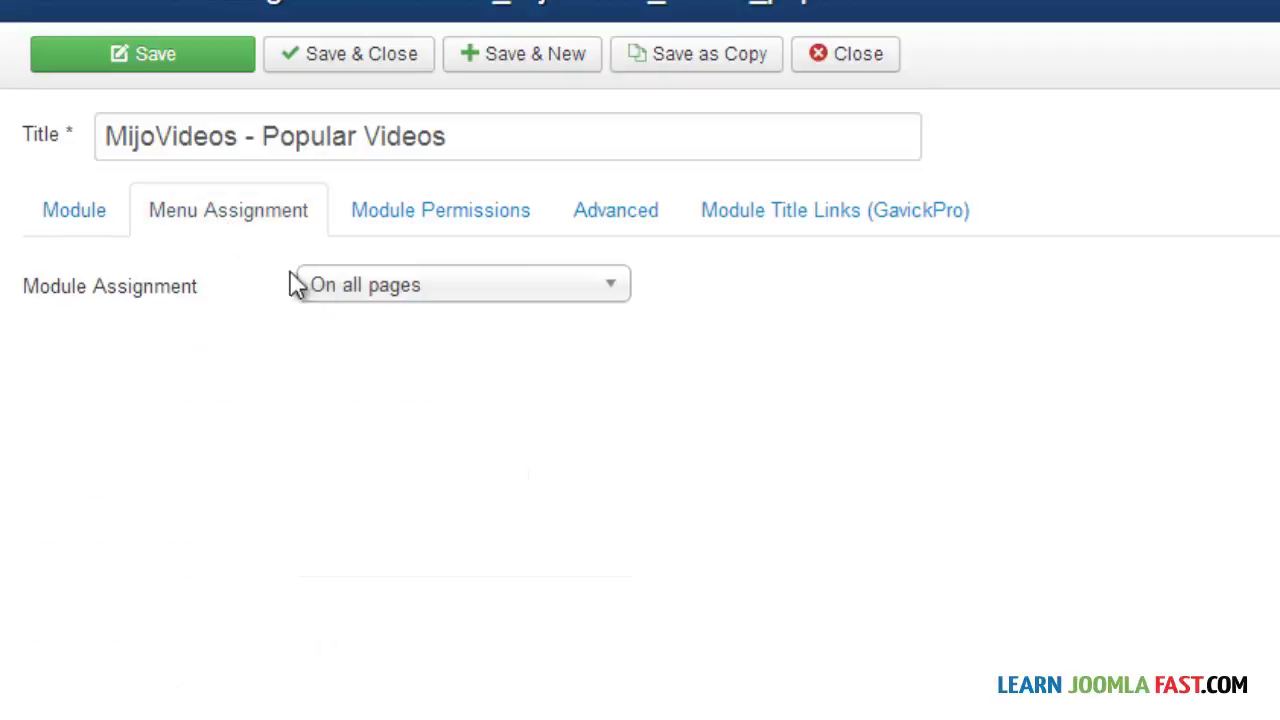
click(364, 295)
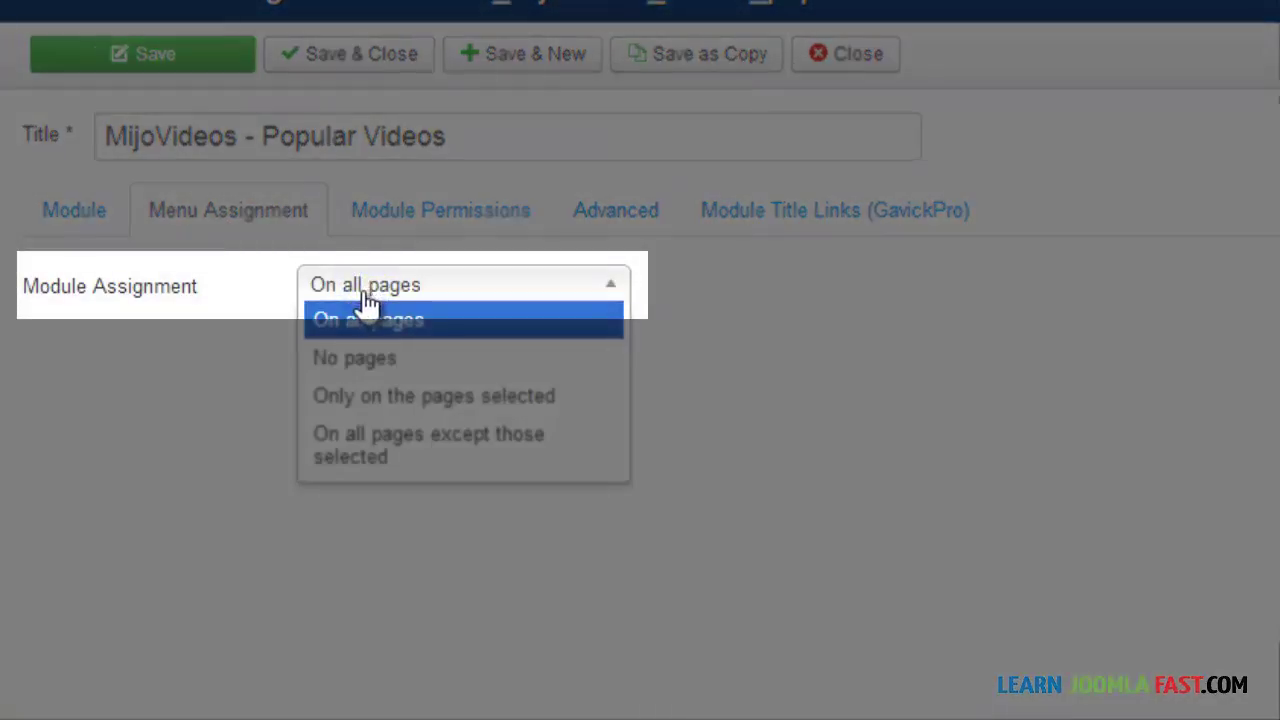
click(402, 290)
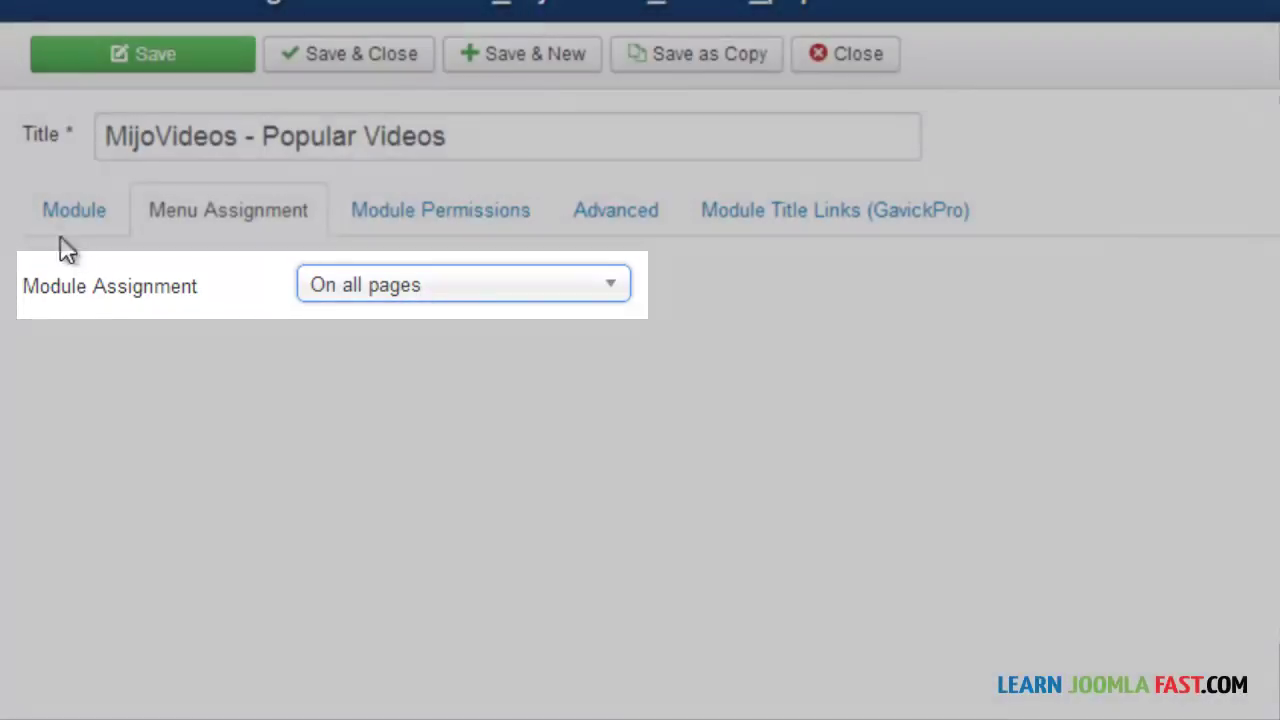
List the module's videos by Hits, shorten its title to "Popular Videos", and save the module
click(78, 216)
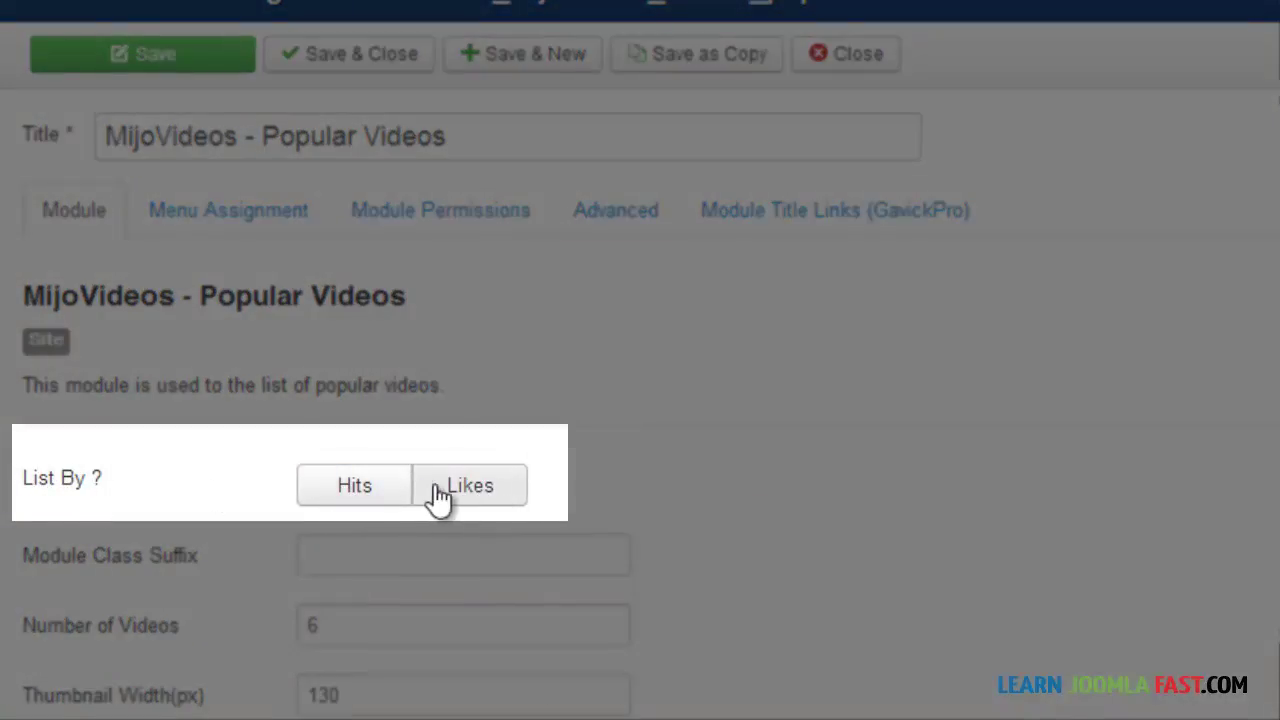
click(360, 491)
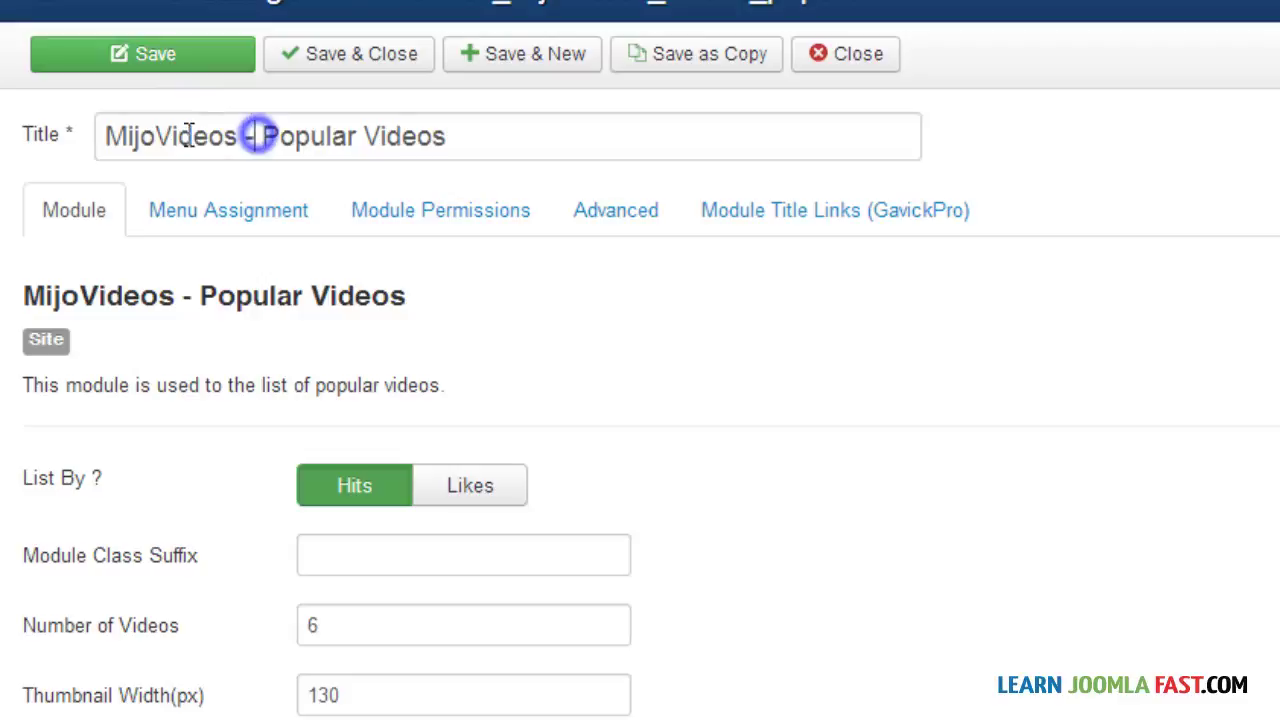
drag(259, 135, 104, 137)
key(BackSpace)
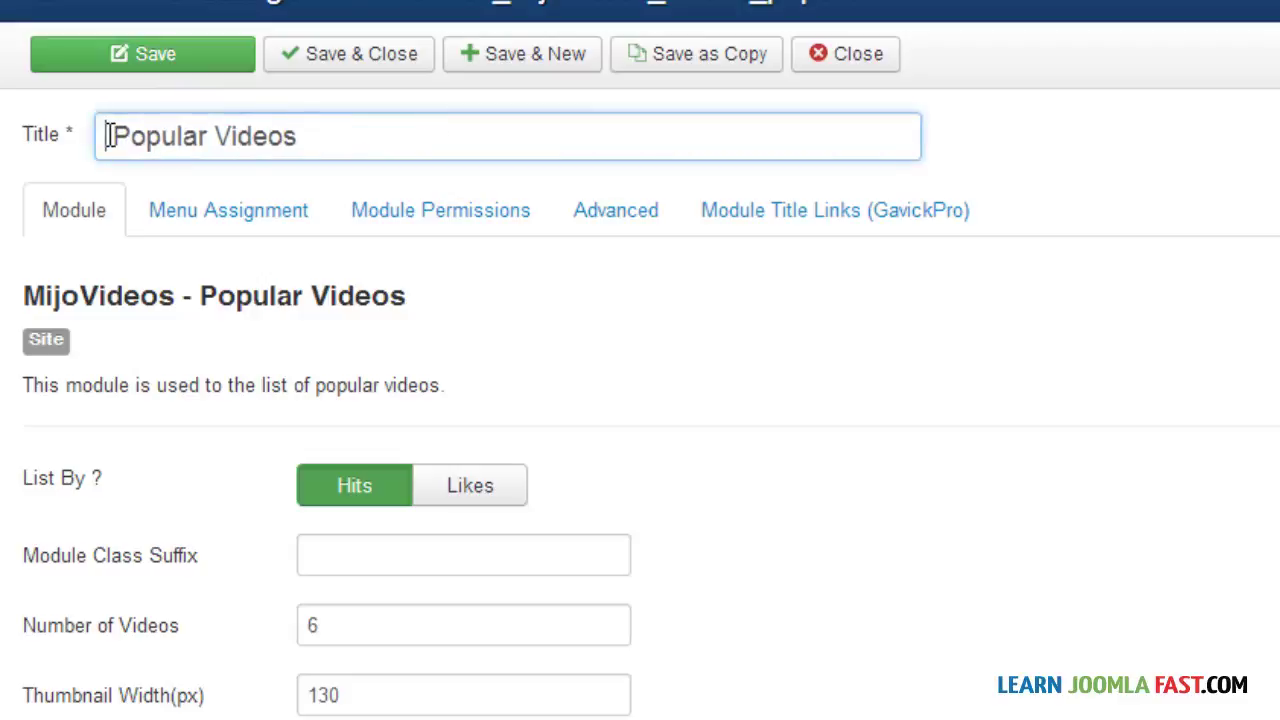
key(Delete)
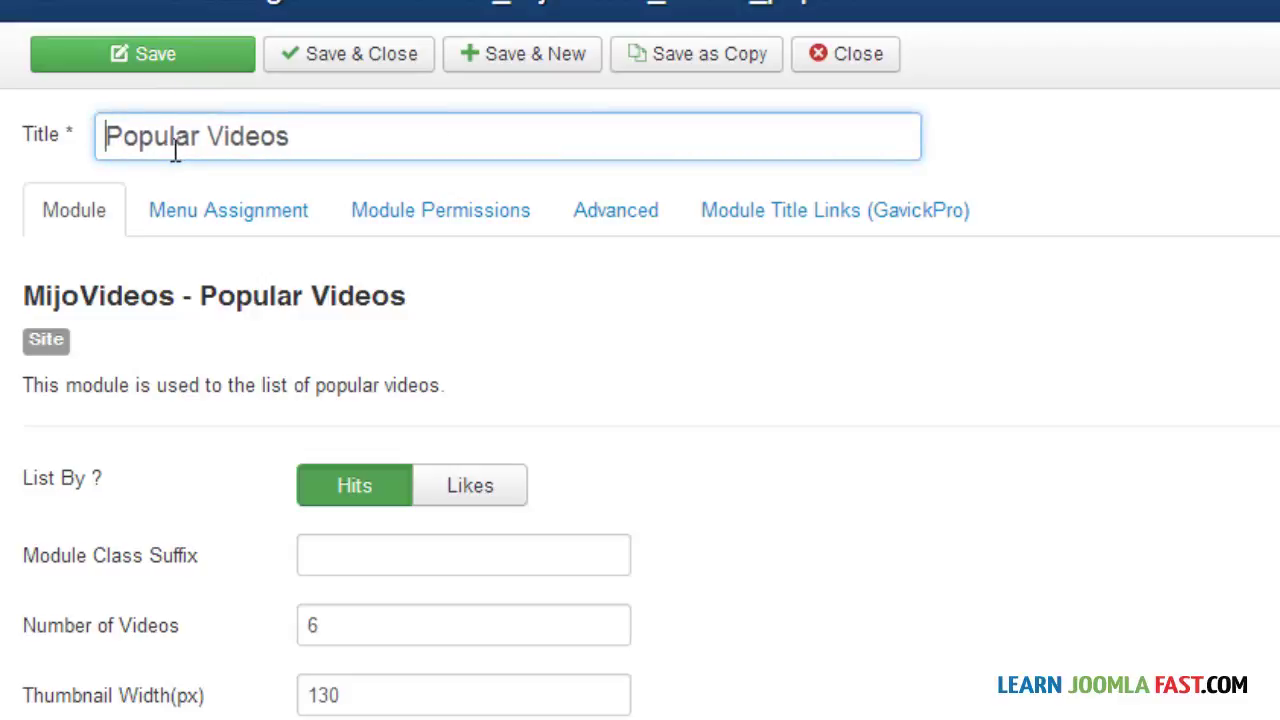
click(191, 60)
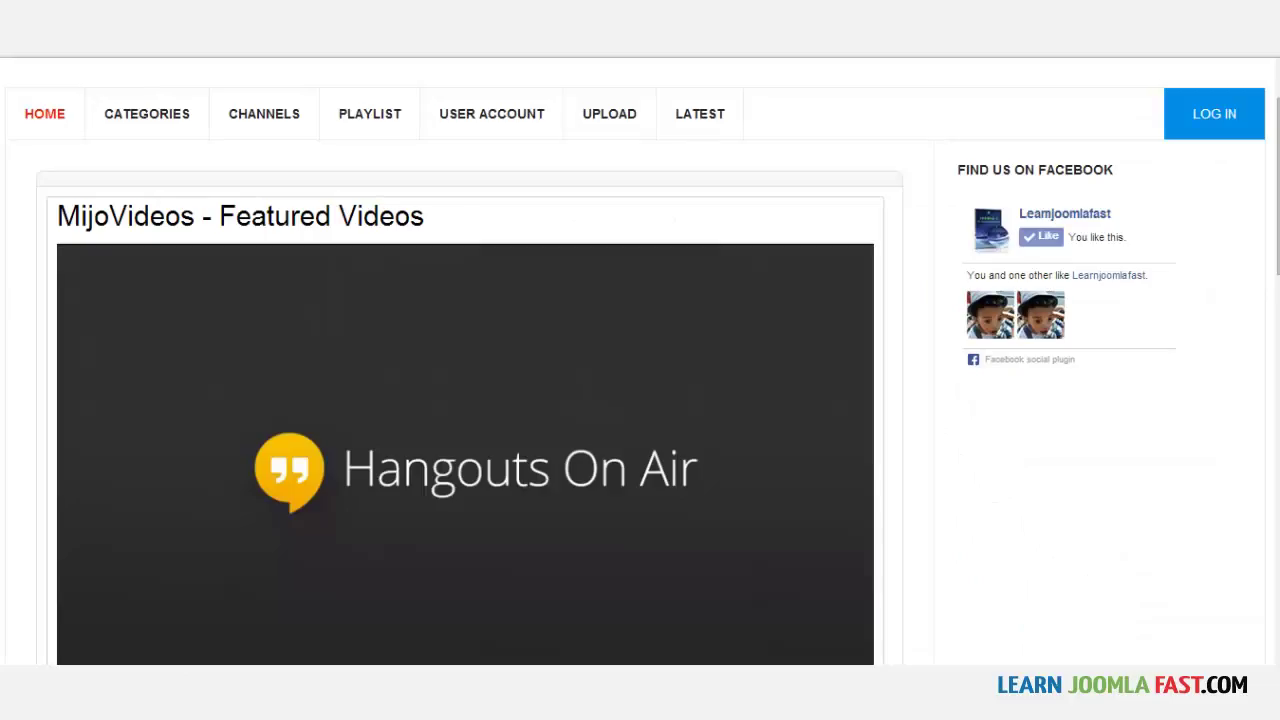
Reload the site's home page and review the Popular Videos module's placement, thumbnails and length in the sidebar
click(60, 119)
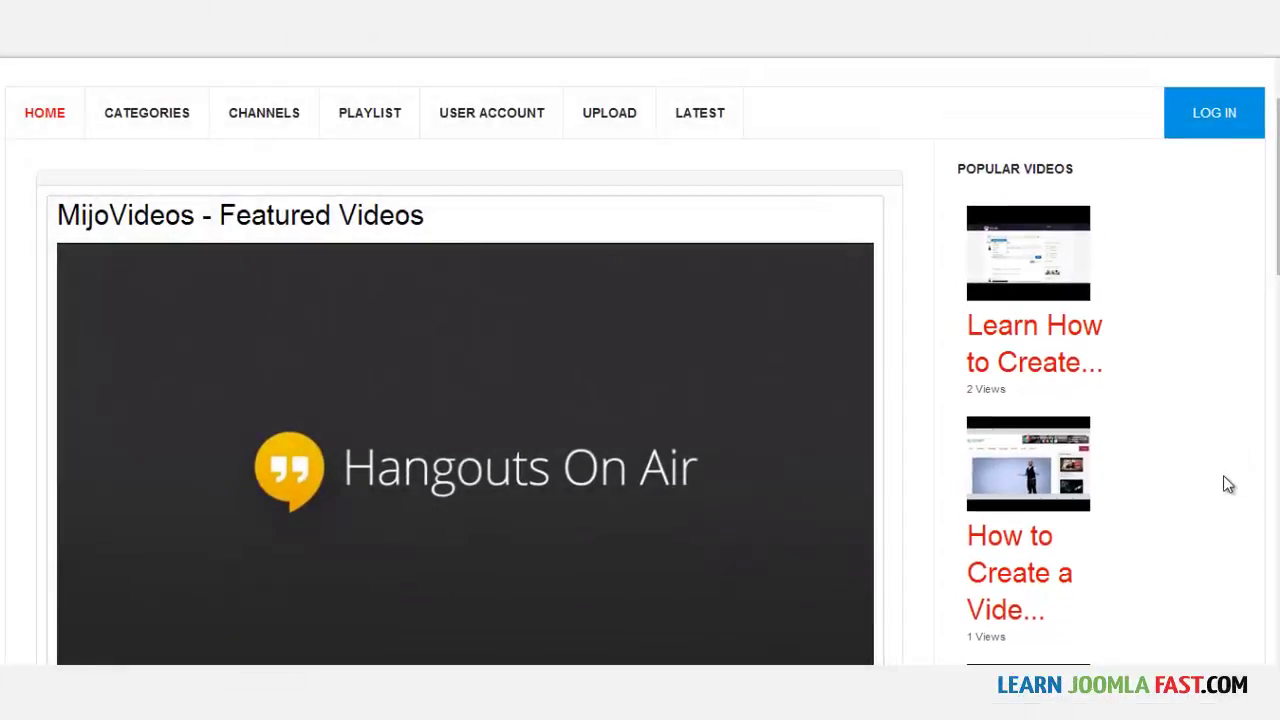
scroll(1223, 475, down, 1)
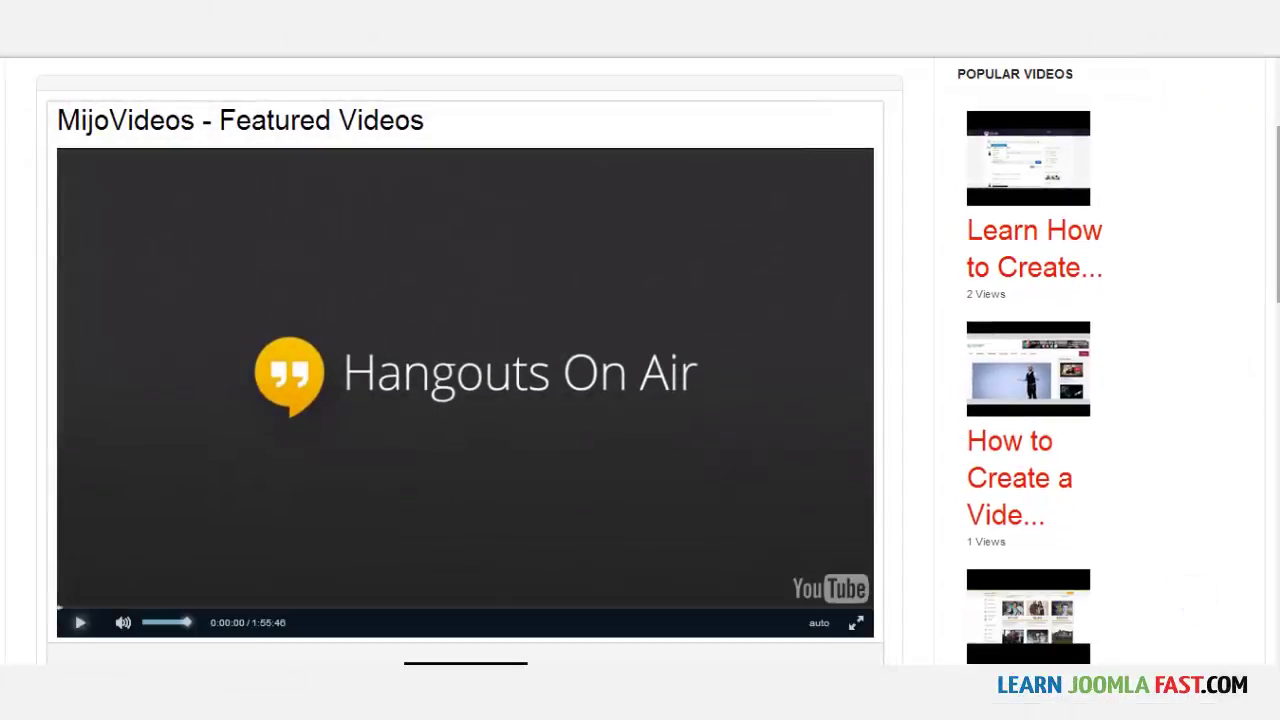
scroll(1005, 330, up, 2)
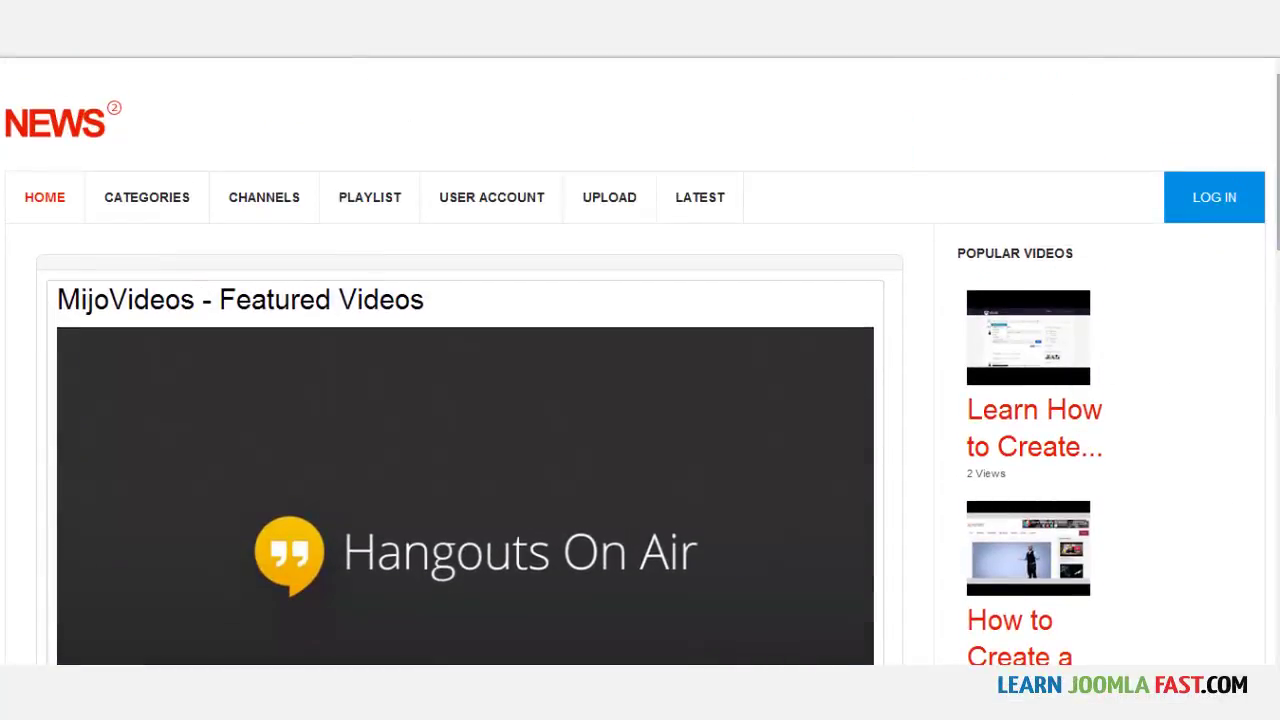
scroll(1125, 165, down, 2)
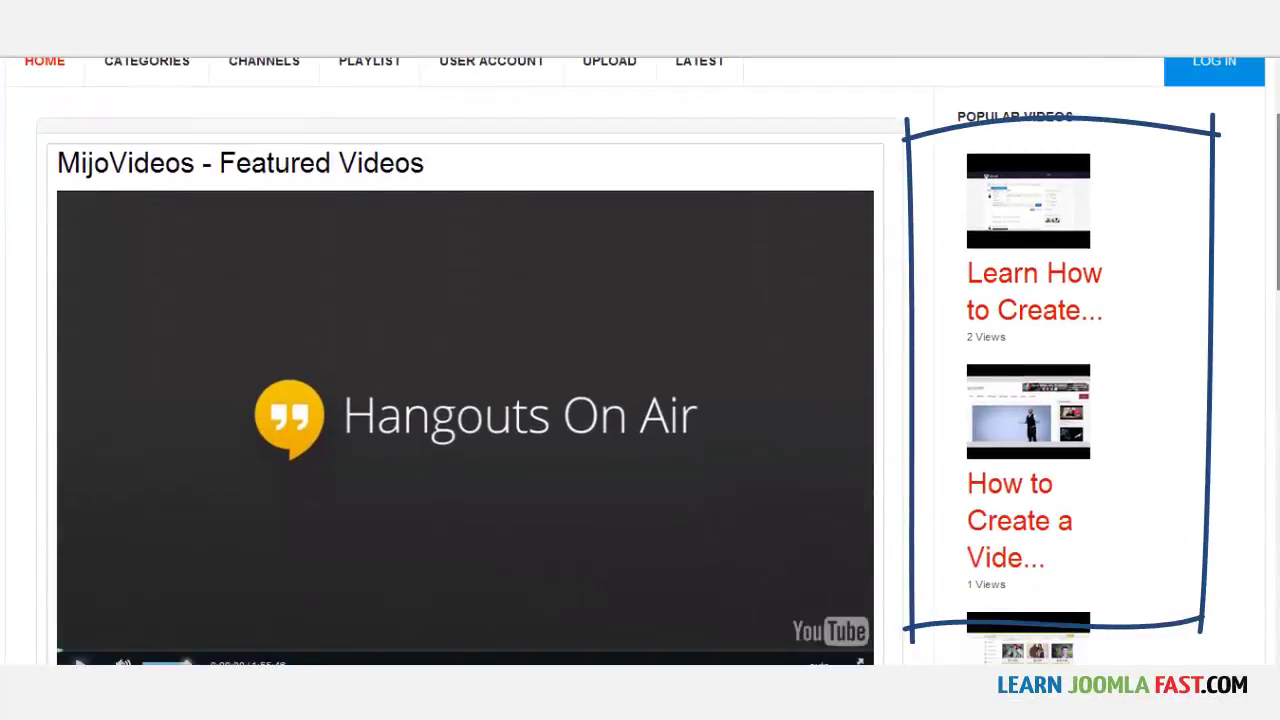
scroll(640, 388, down, 7)
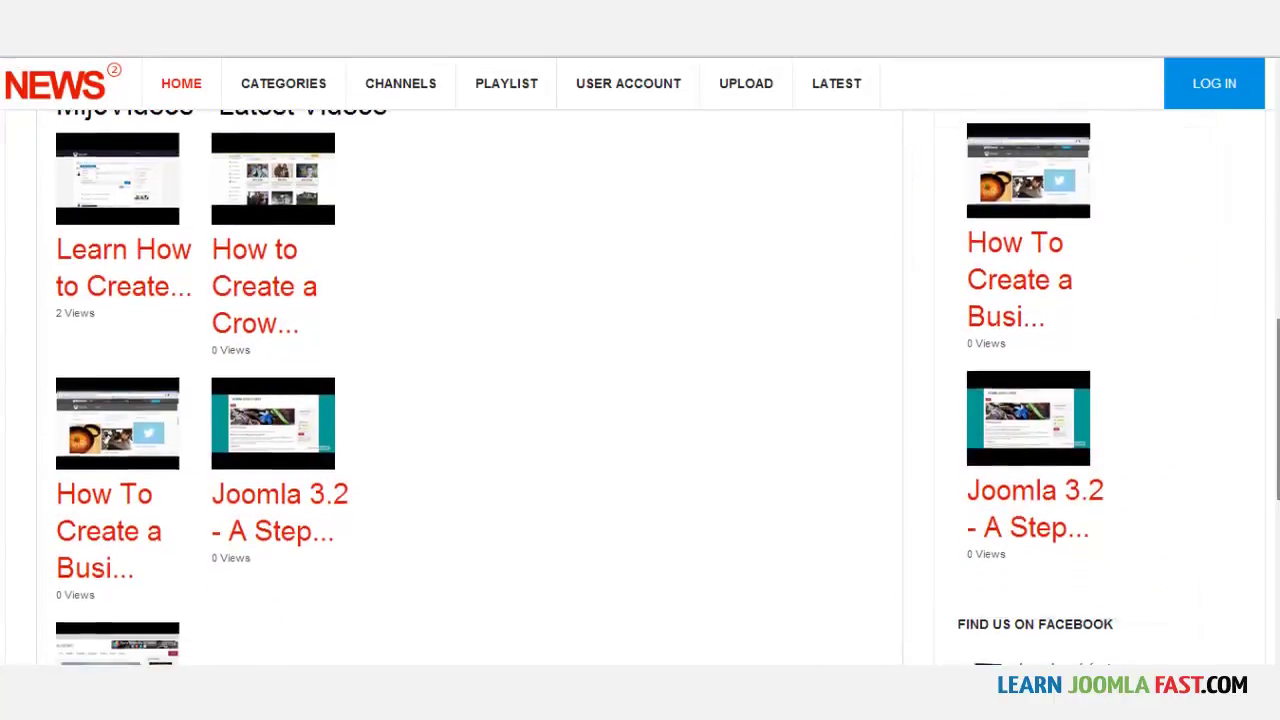
scroll(640, 388, down, 3)
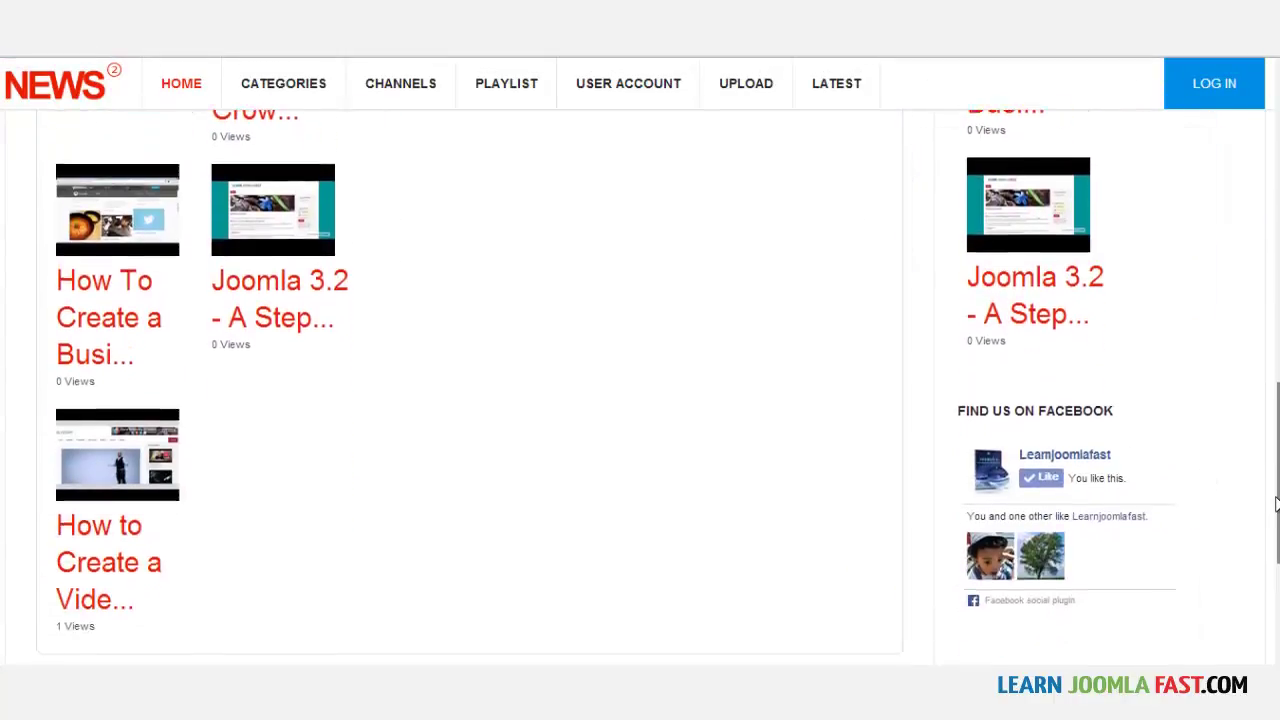
scroll(640, 388, up, 6)
scroll(640, 388, up, 6)
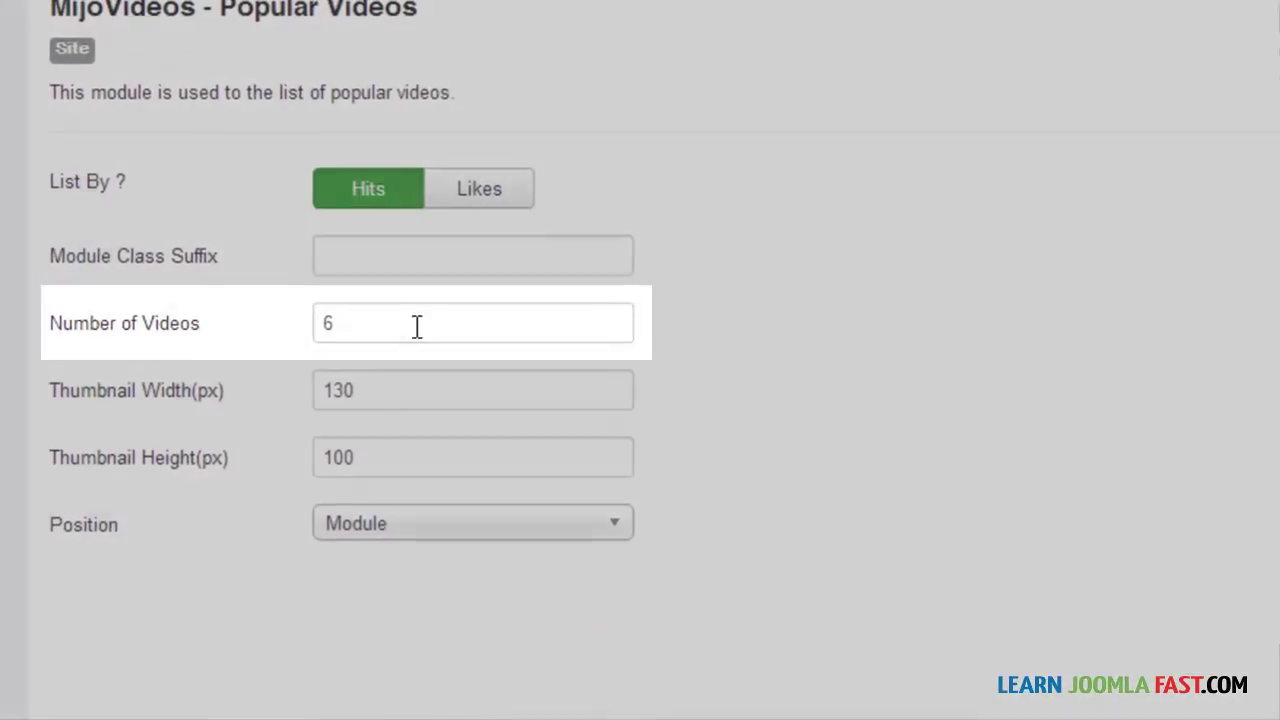
Set the Popular Videos module to show 3 videos with thumbnails 250 px wide and 150 px high
double_click(394, 334)
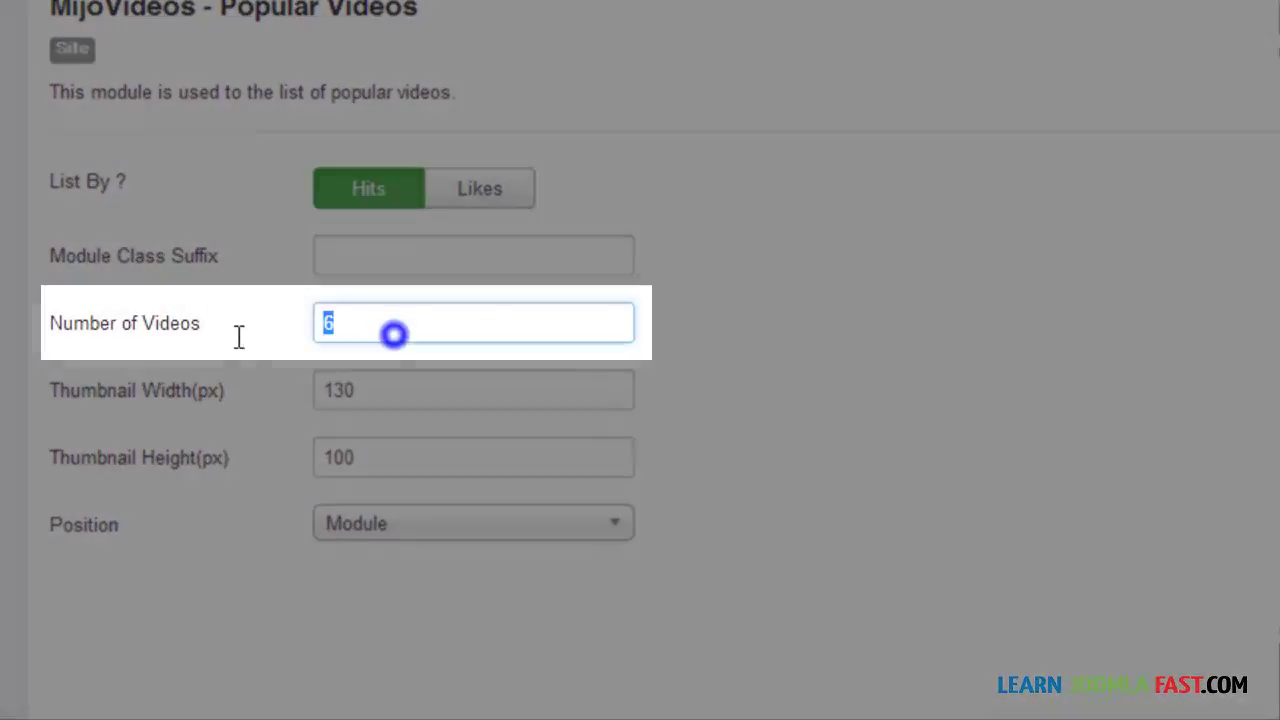
text(3)
drag(343, 391, 326, 396)
text(250)
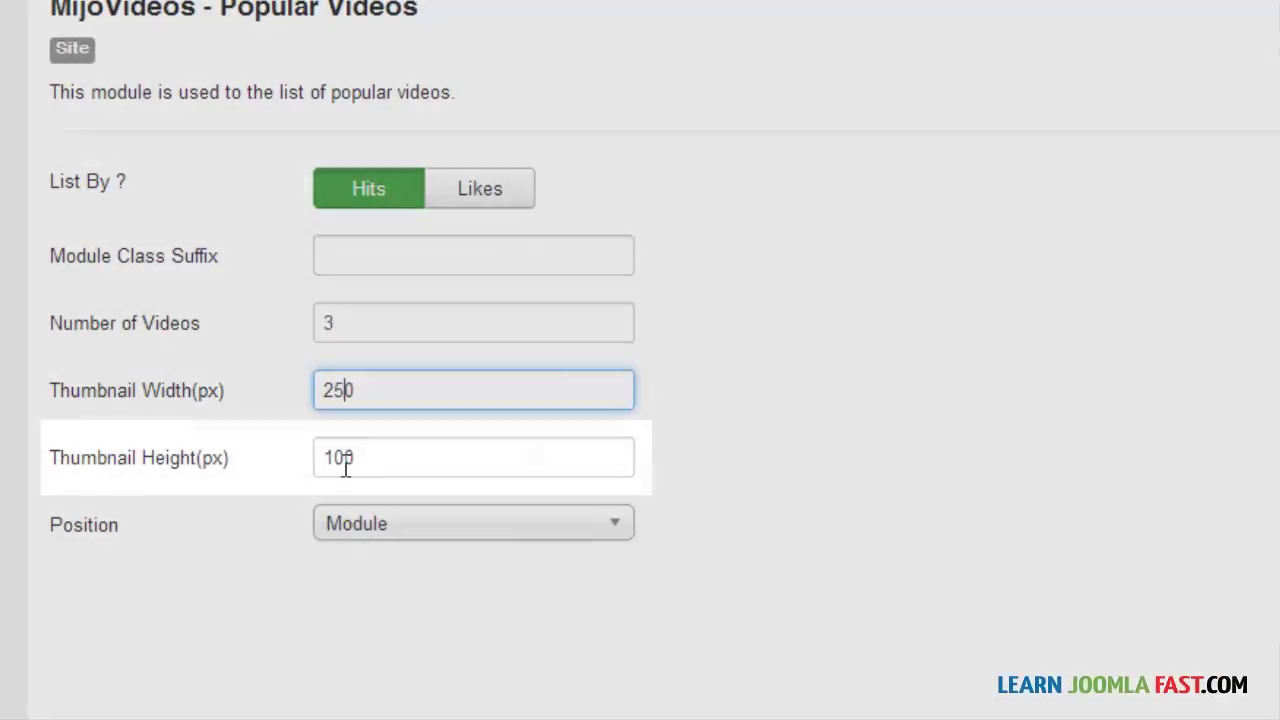
click(341, 461)
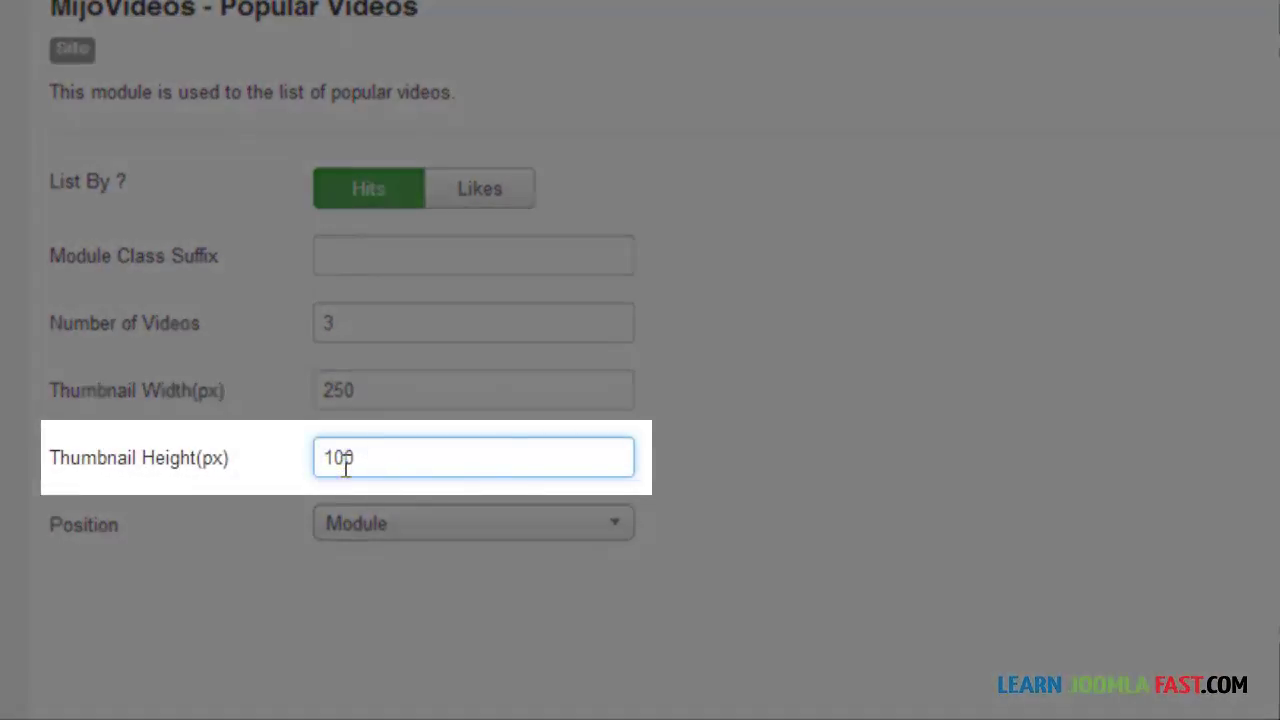
text(5)
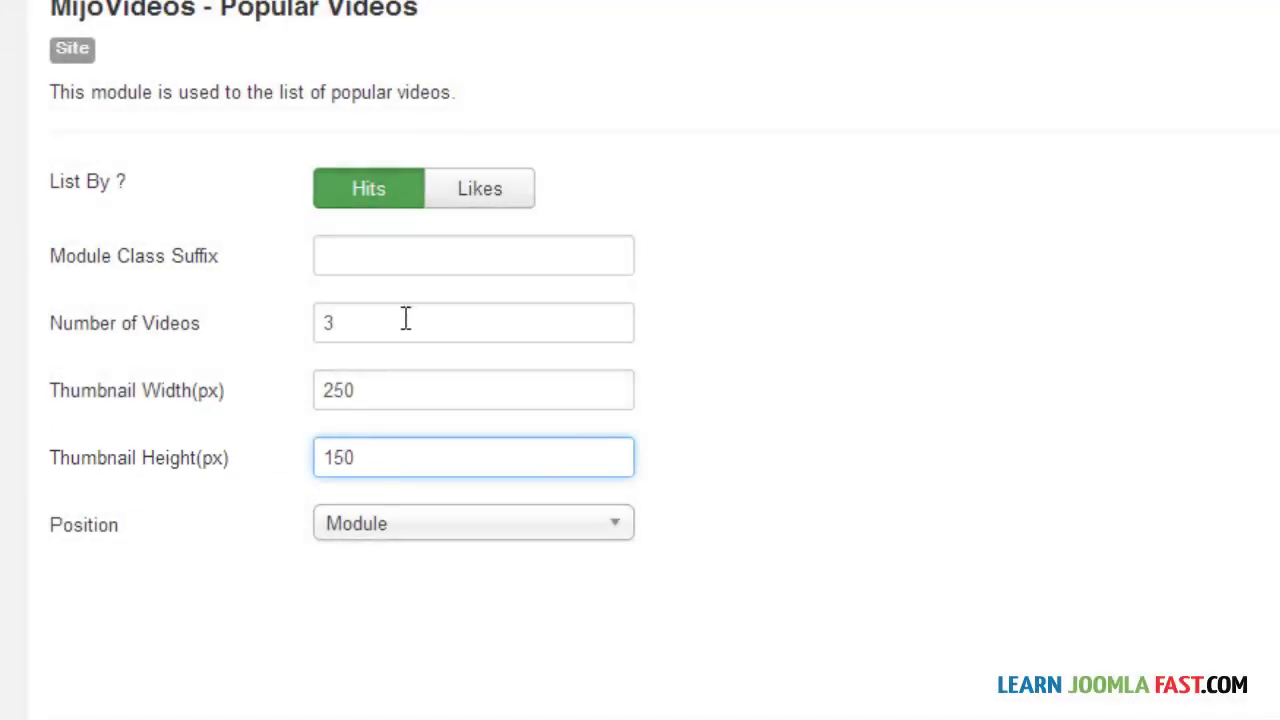
click(456, 260)
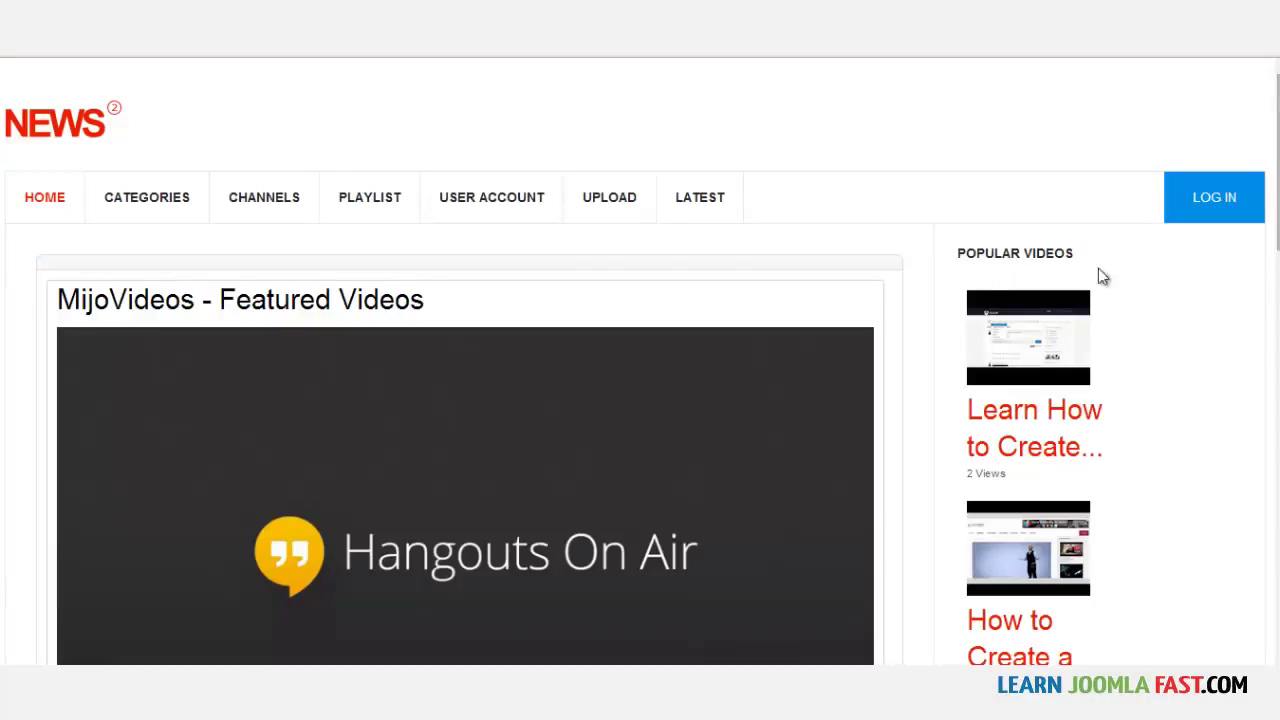
Set the Popular Videos module's class suffix to "light" and save the module
scroll(1193, 261, down, 1)
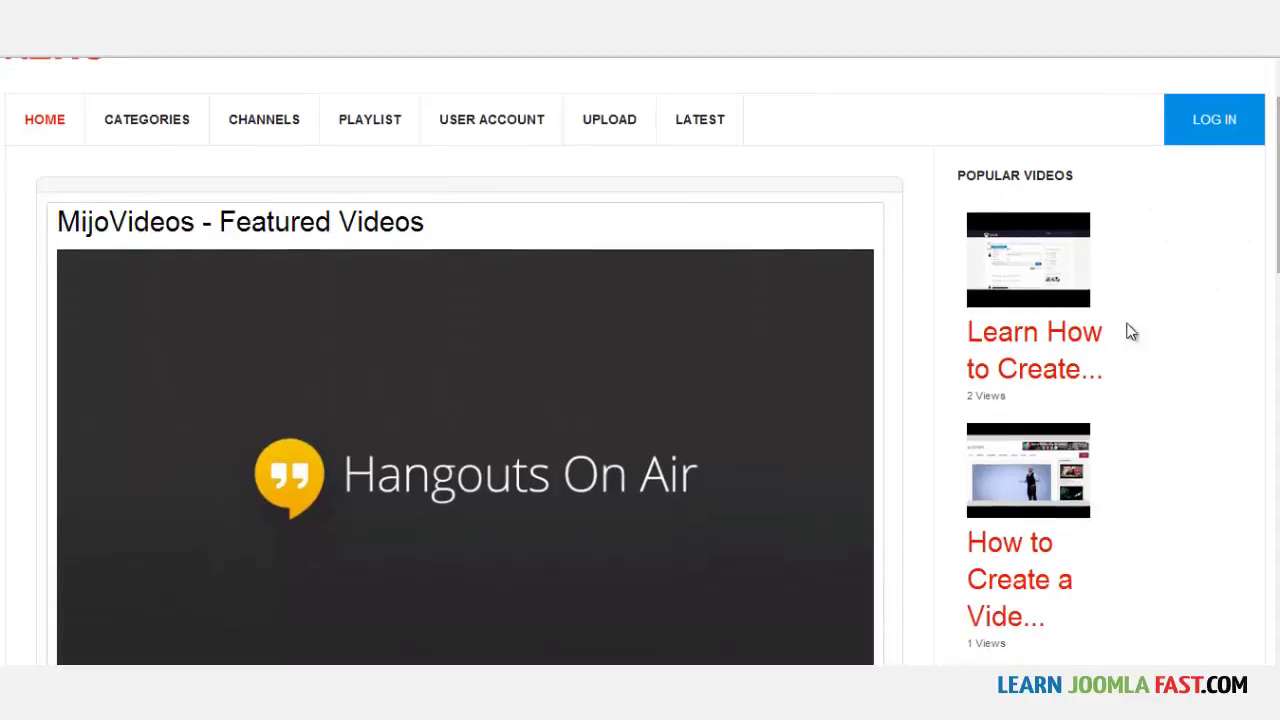
scroll(882, 147, down, 7)
scroll(882, 147, up, 8)
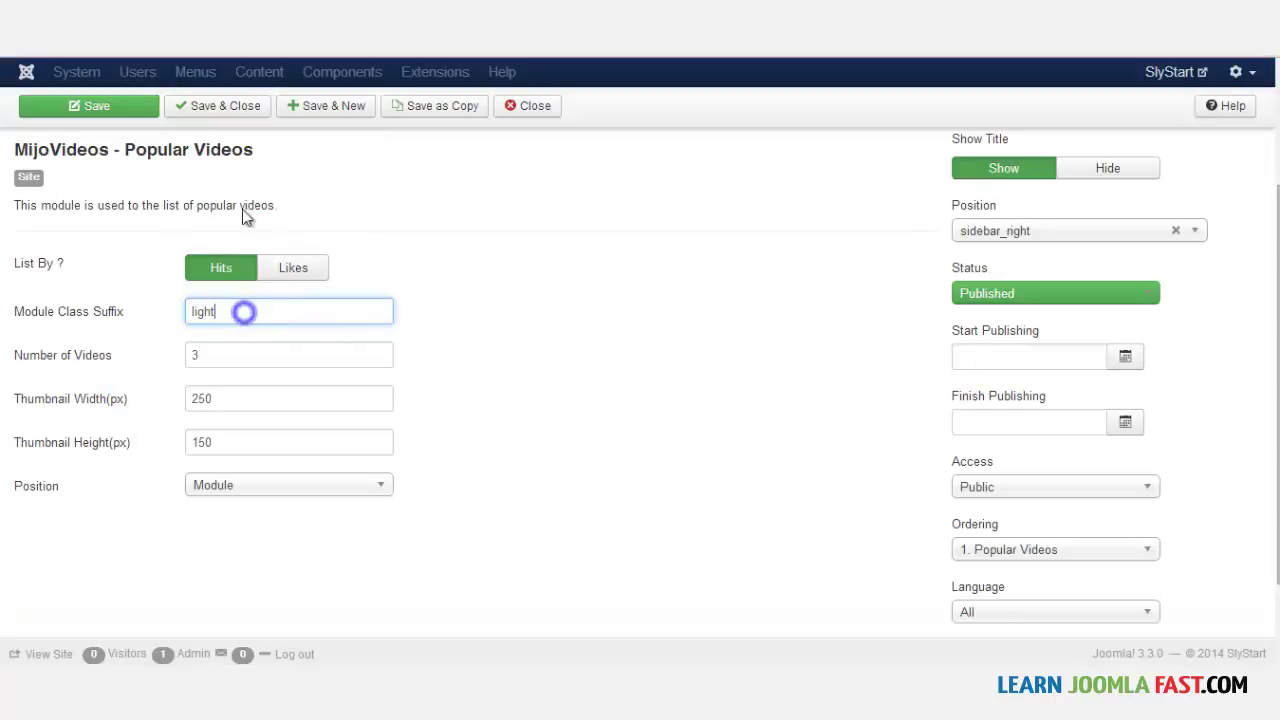
click(95, 106)
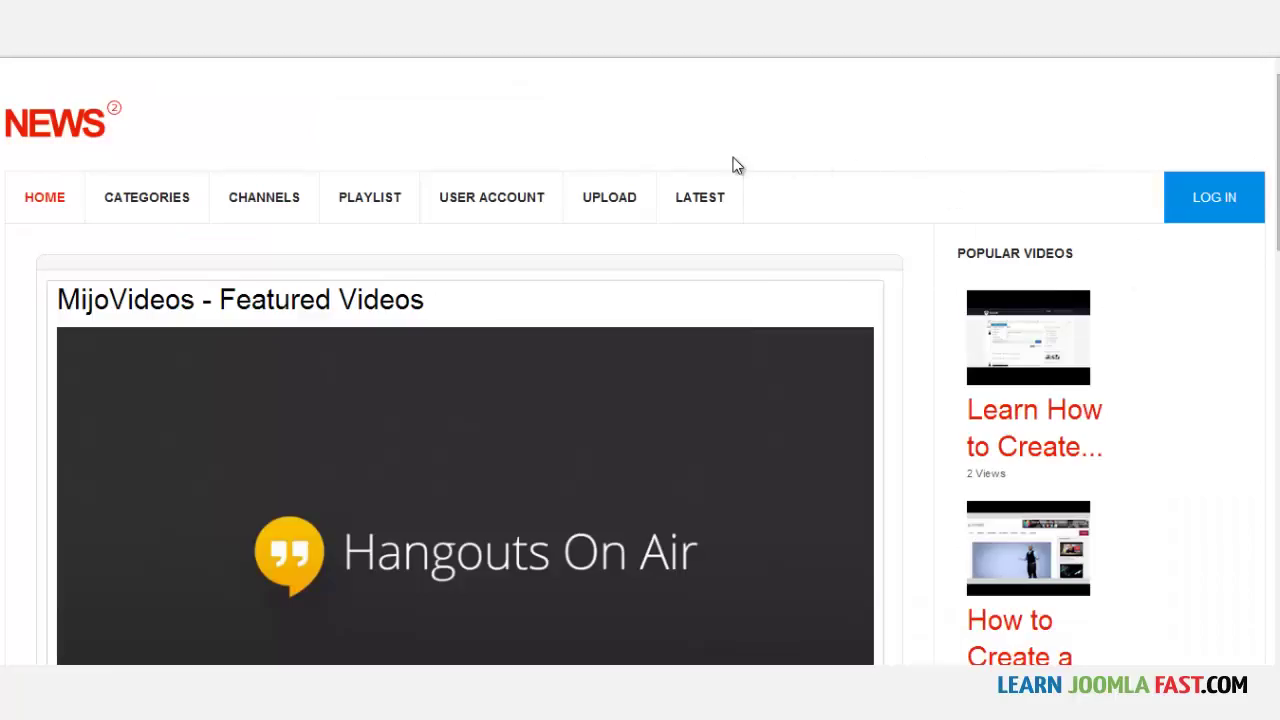
Reload the site's home page and check the Popular Videos sidebar's background, thumbnail size, number of videos and title length
click(45, 205)
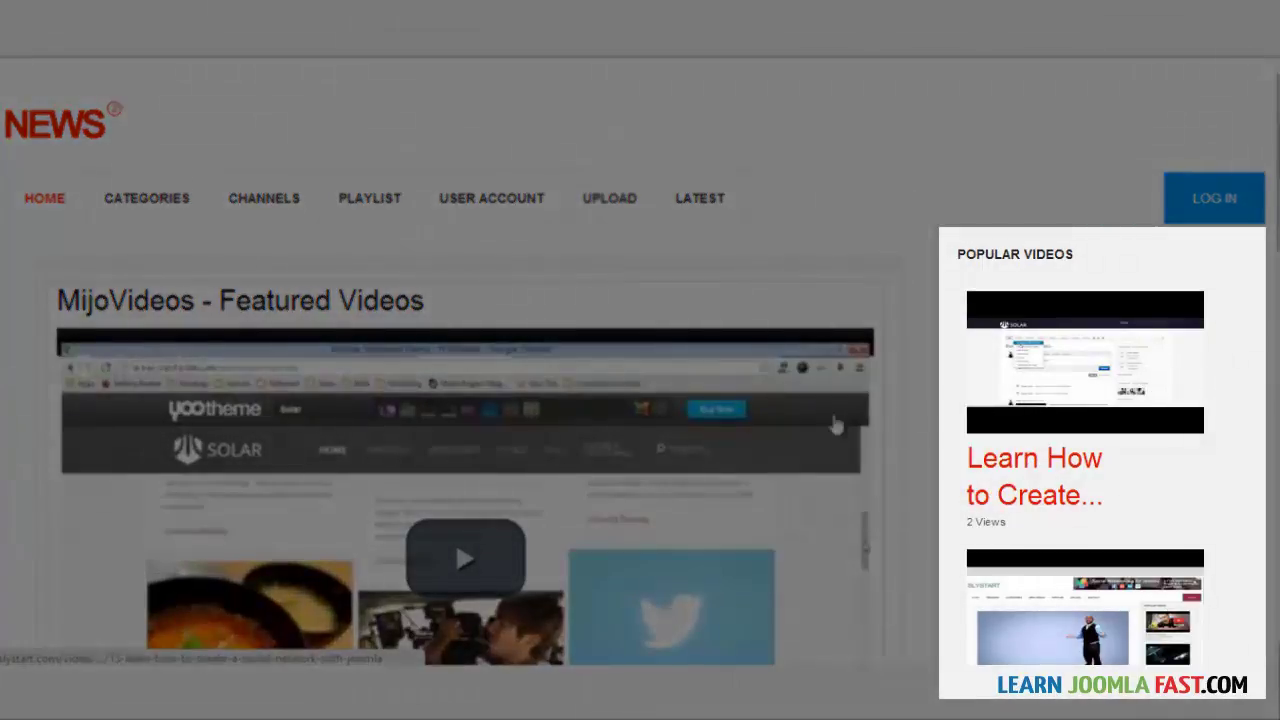
scroll(836, 426, down, 4)
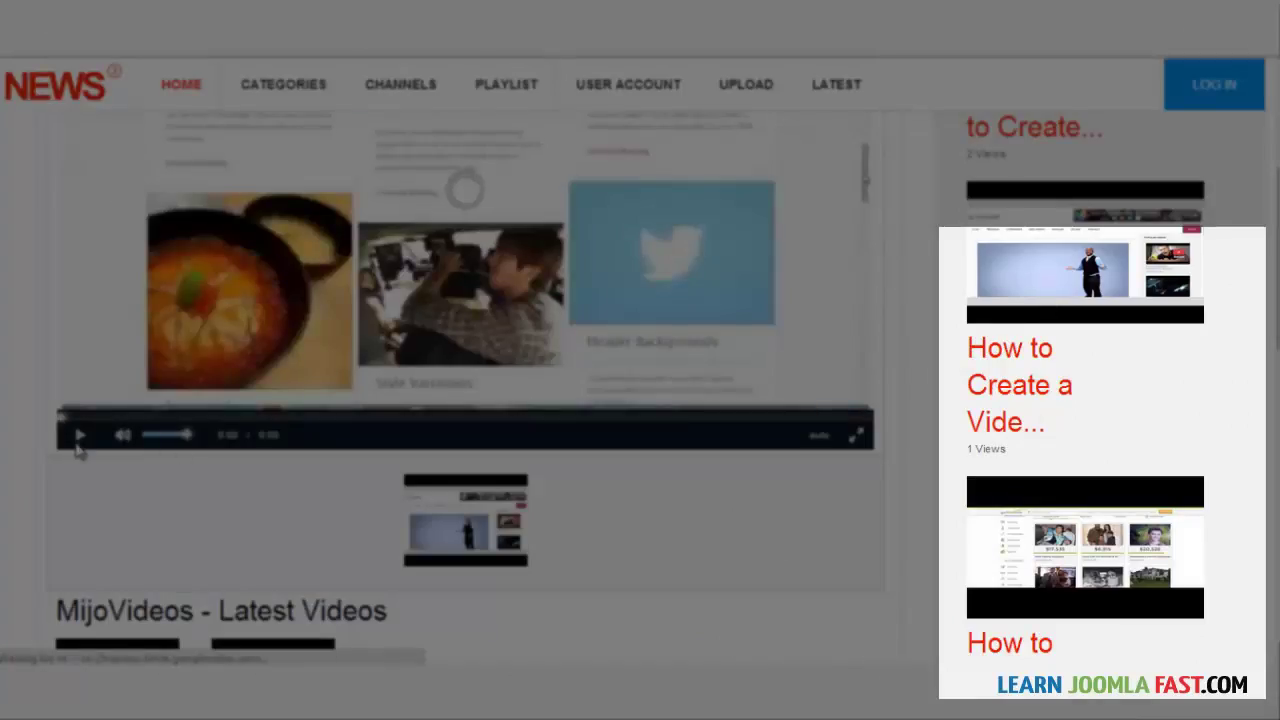
click(79, 437)
scroll(1105, 268, up, 3)
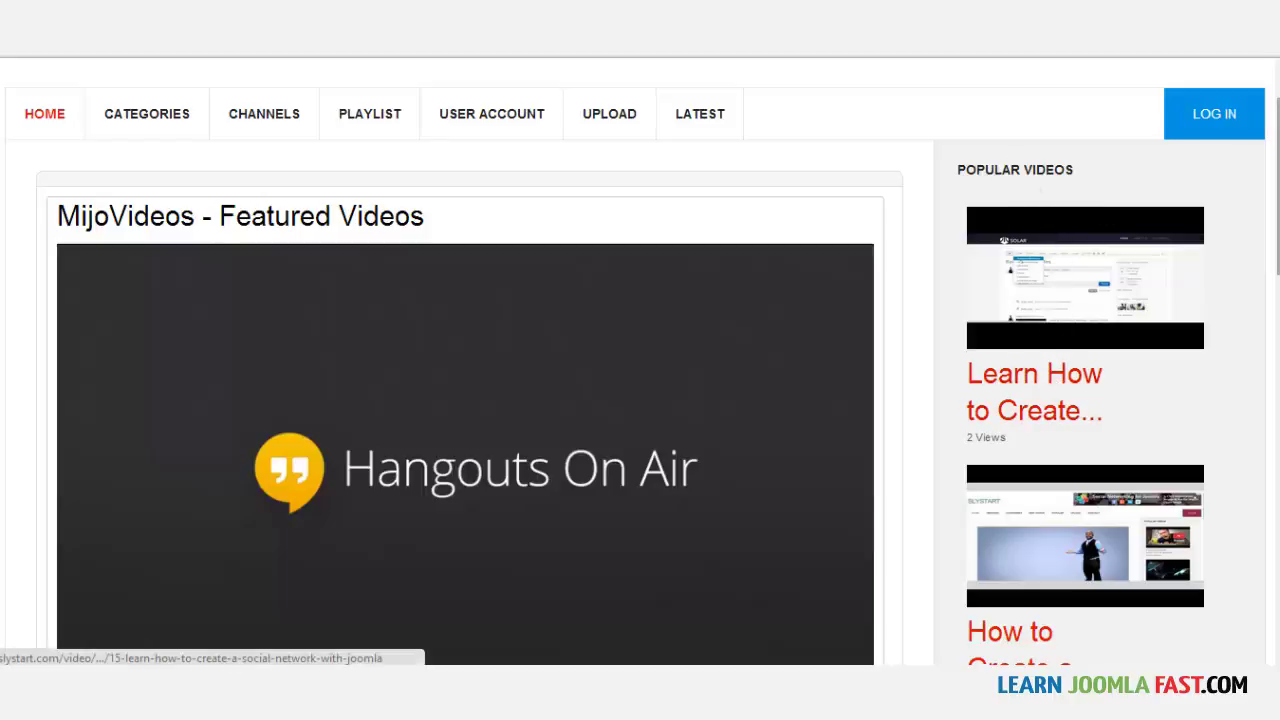
drag(1278, 240, 1275, 290)
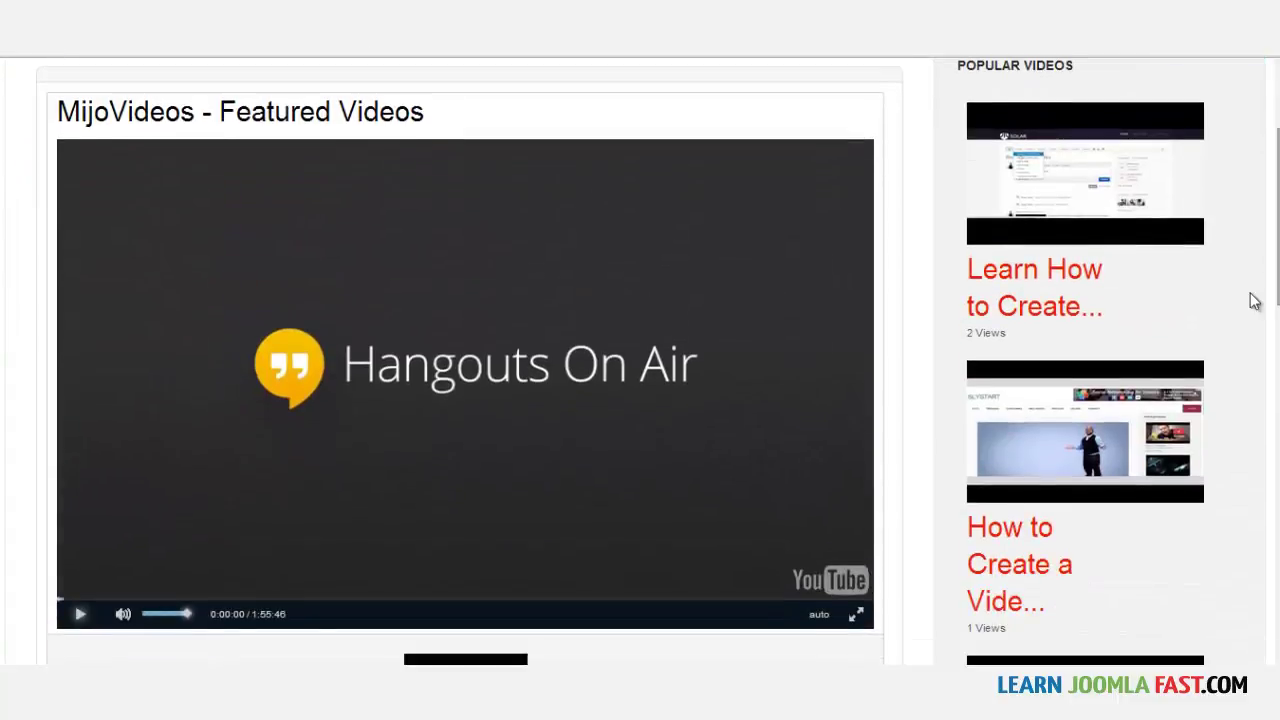
scroll(663, 389, down, 3)
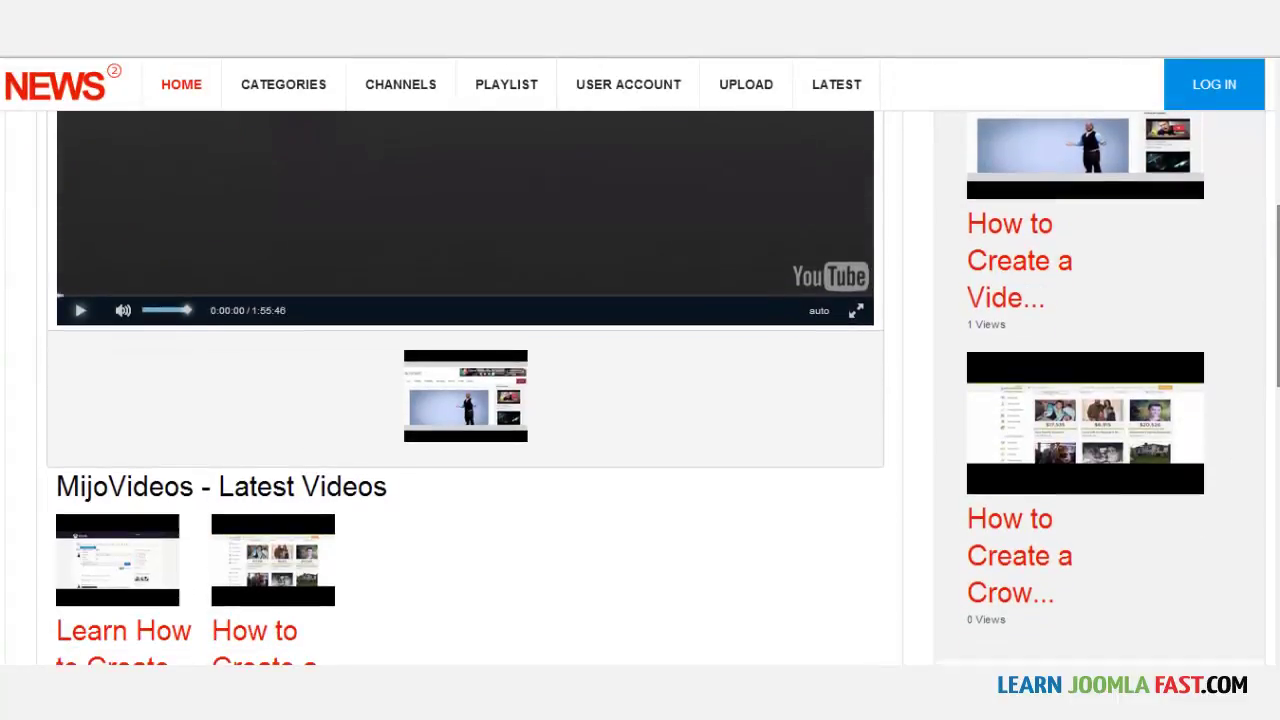
scroll(1268, 279, up, 3)
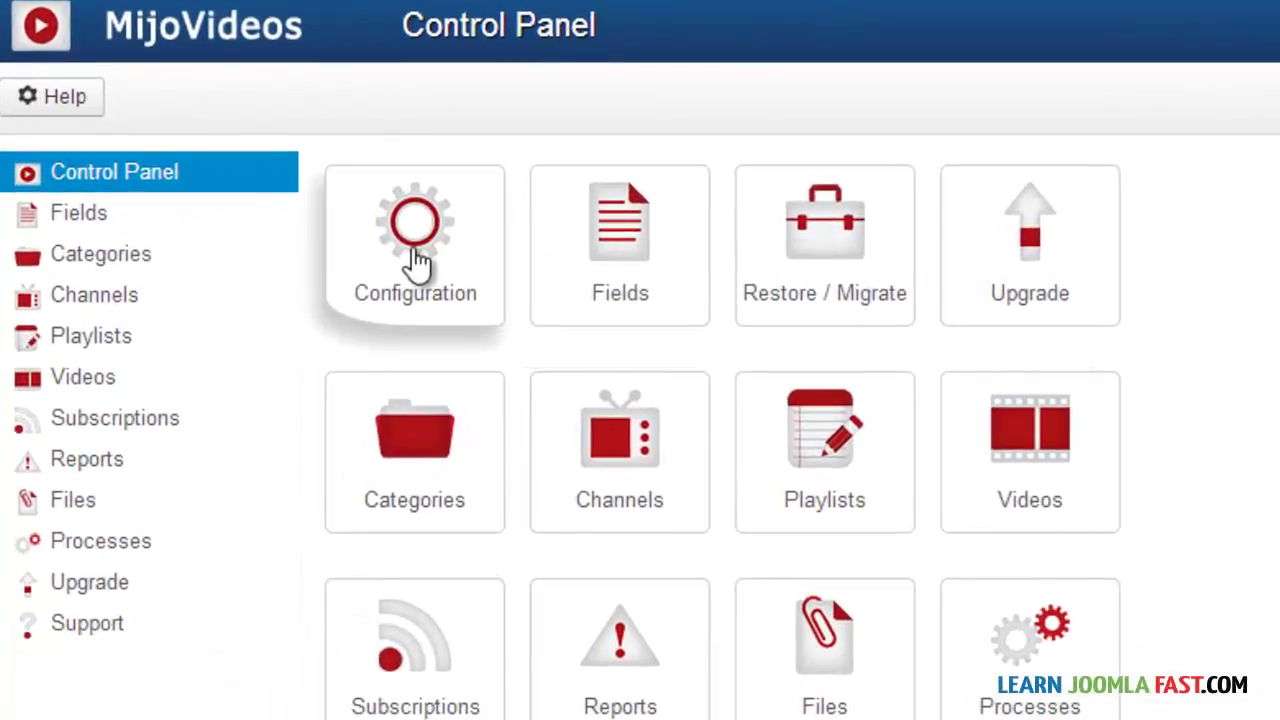
In the MijoVideos configuration, set the title truncation to 60 and the description truncation to 100
click(262, 245)
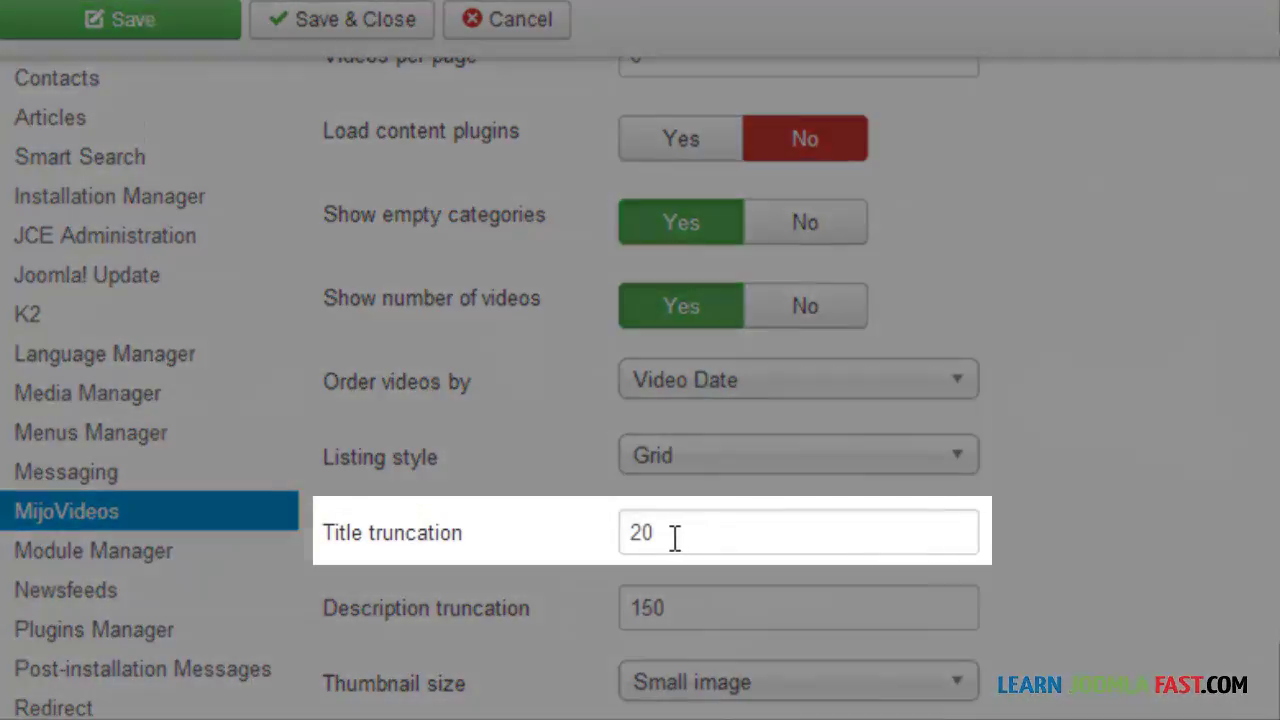
drag(651, 534, 598, 548)
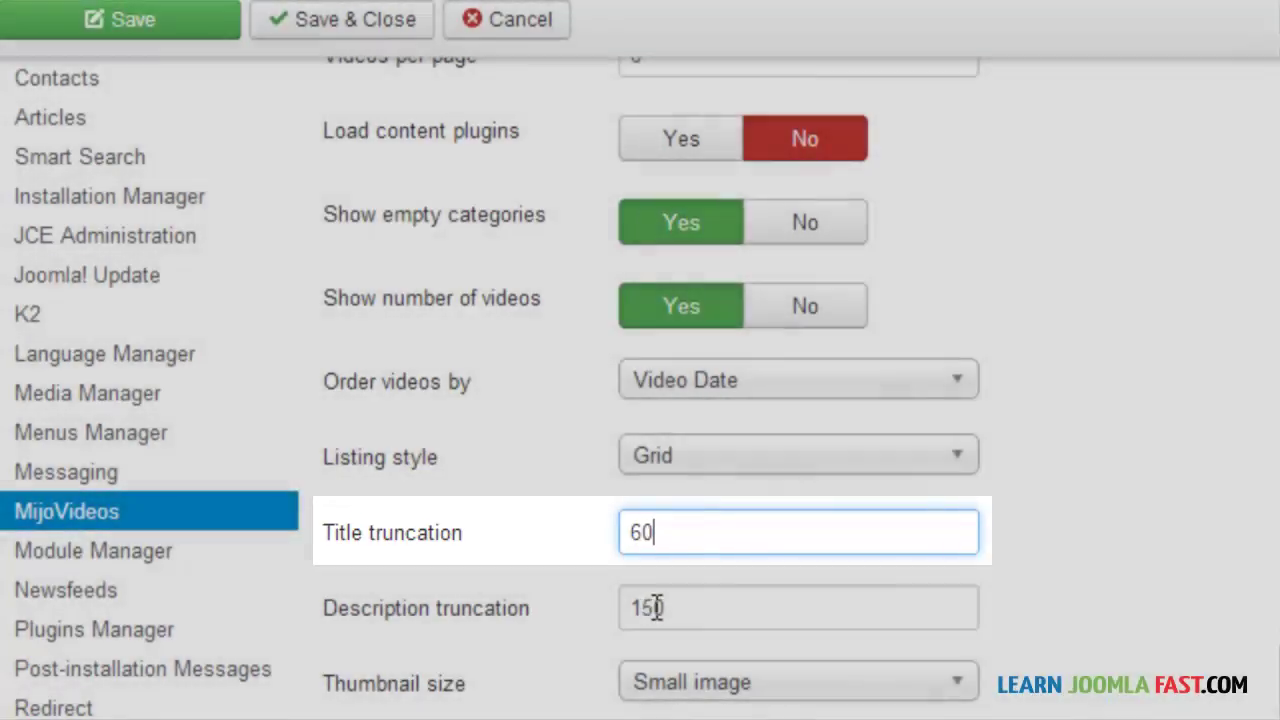
click(651, 606)
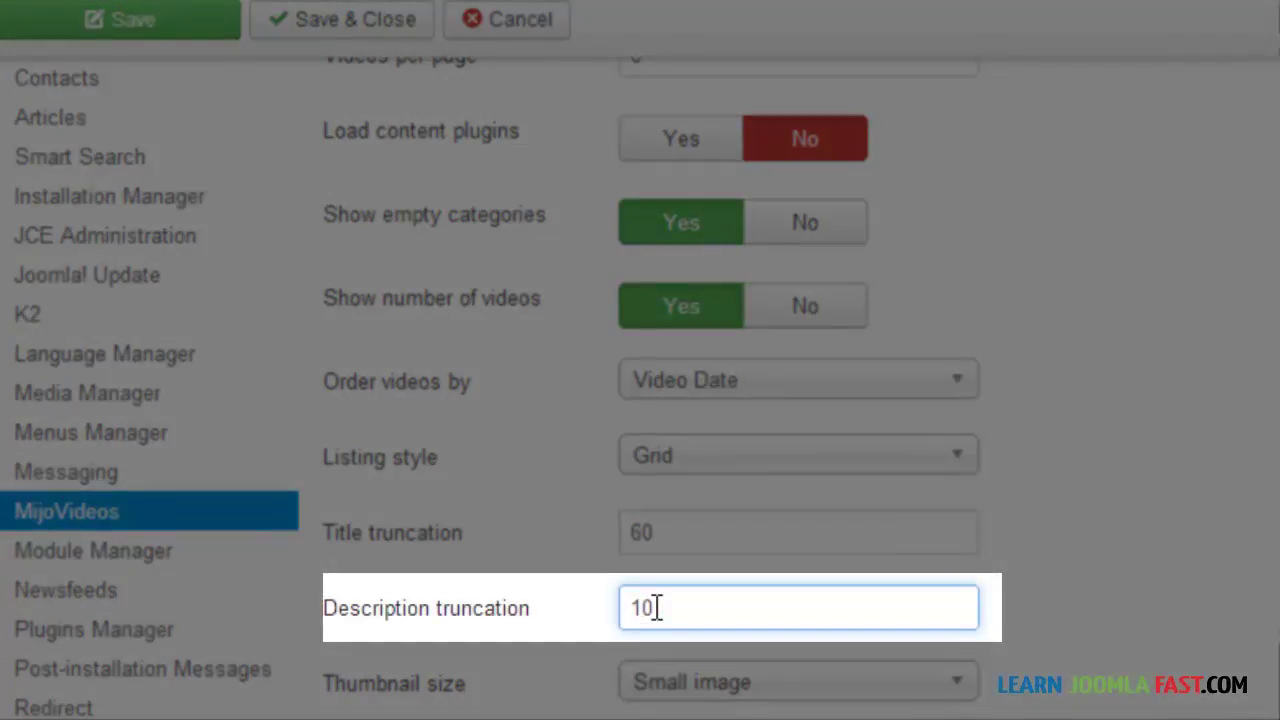
scroll(640, 400, up, 3)
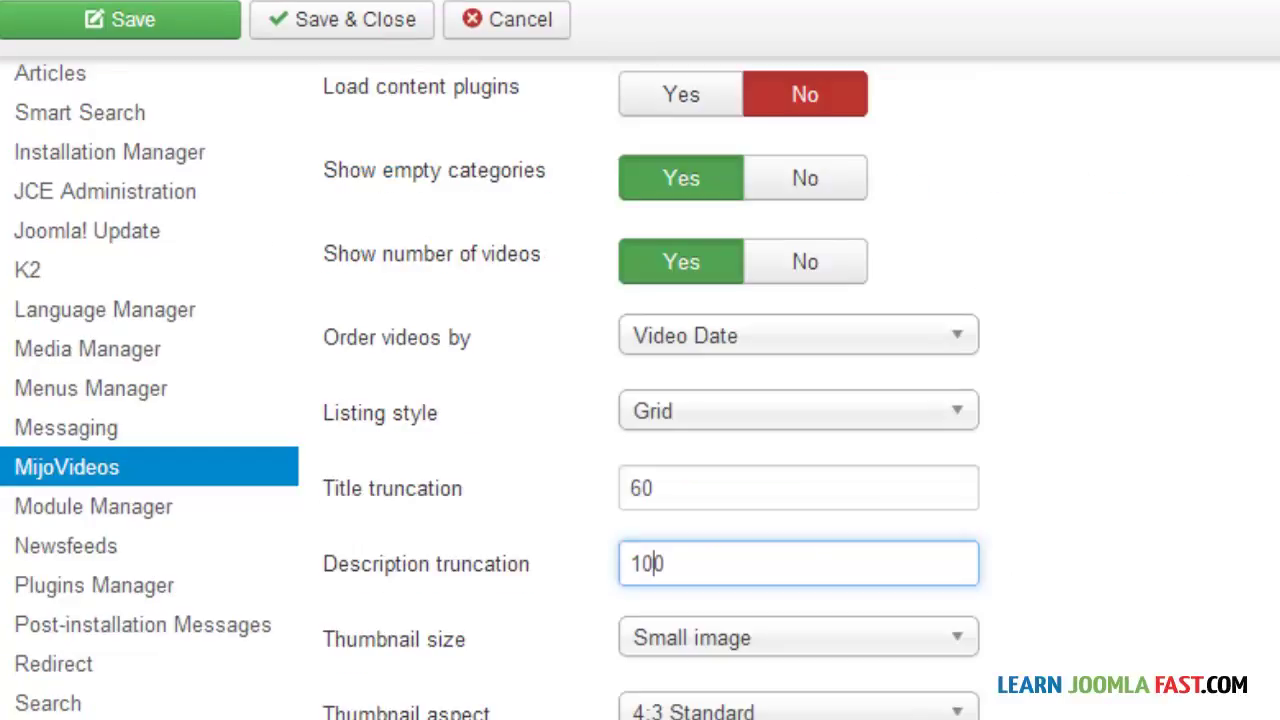
Turn off Show number of videos in the MijoVideos frontend options
scroll(640, 400, up, 4)
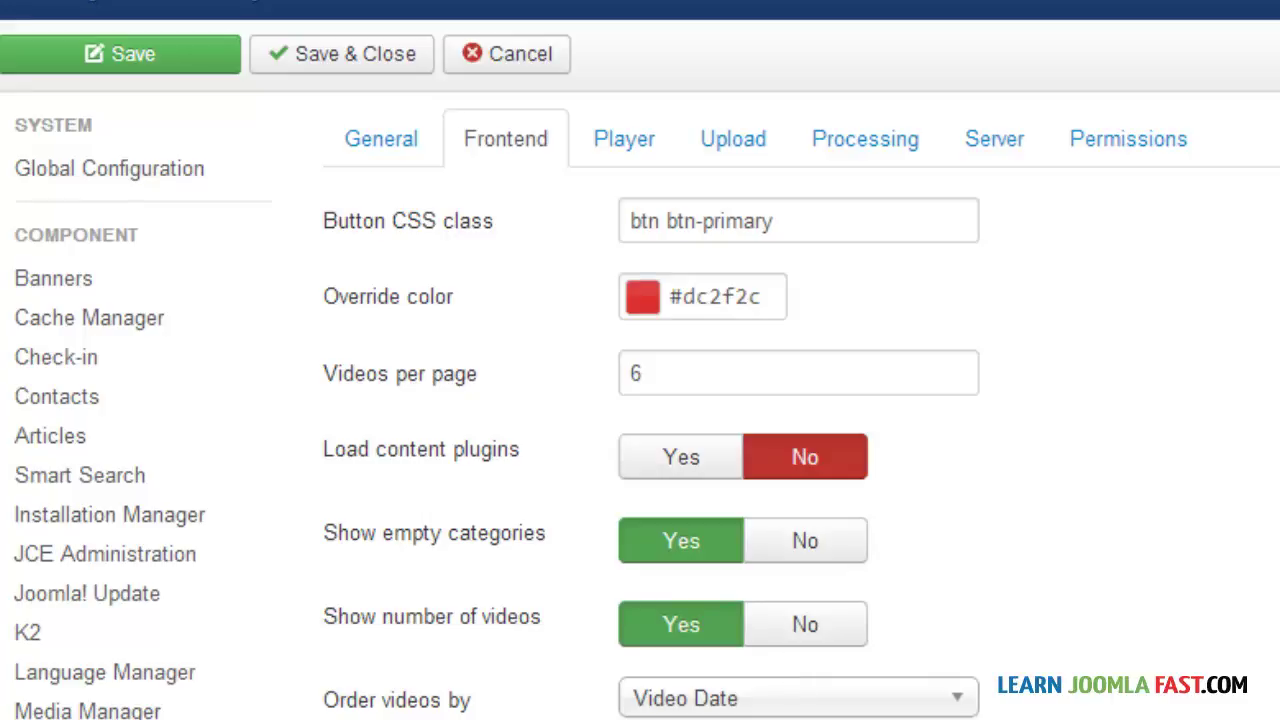
scroll(955, 705, down, 2)
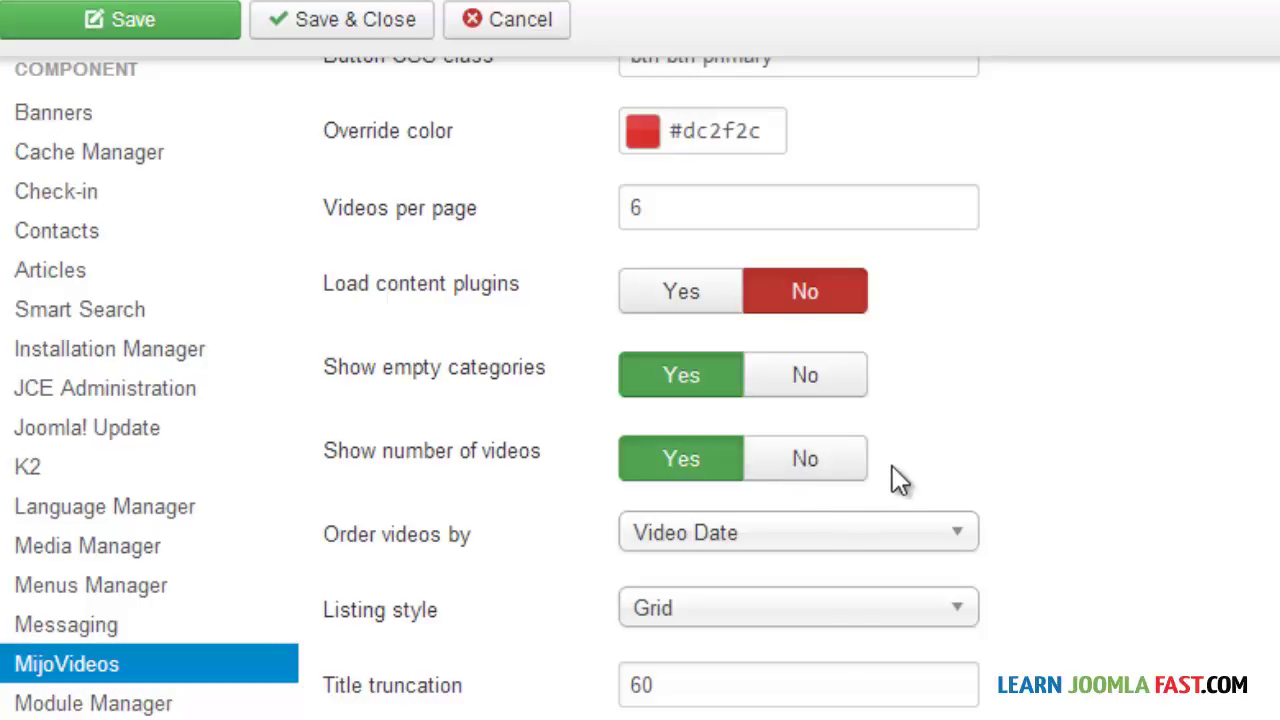
click(796, 470)
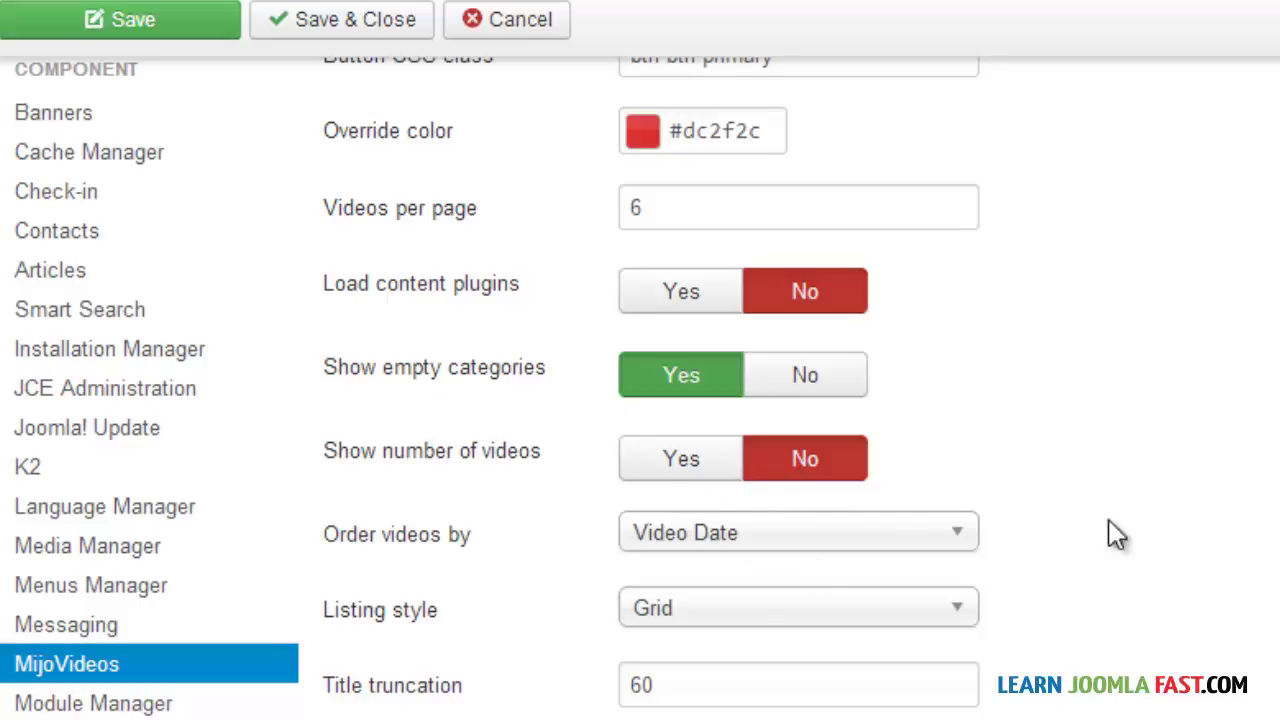
scroll(490, 388, down, 1)
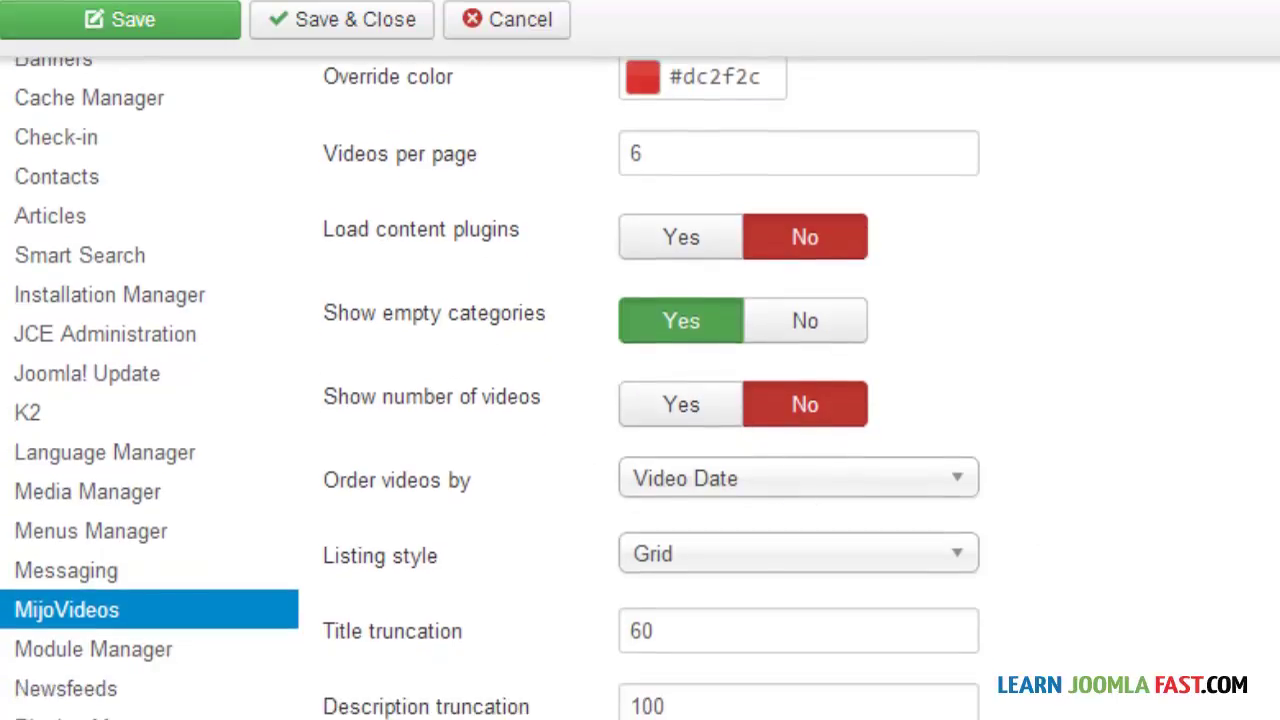
drag(488, 480, 344, 482)
Look over the General and Frontend options, and save and close the MijoVideos configuration
scroll(608, 300, up, 5)
click(385, 198)
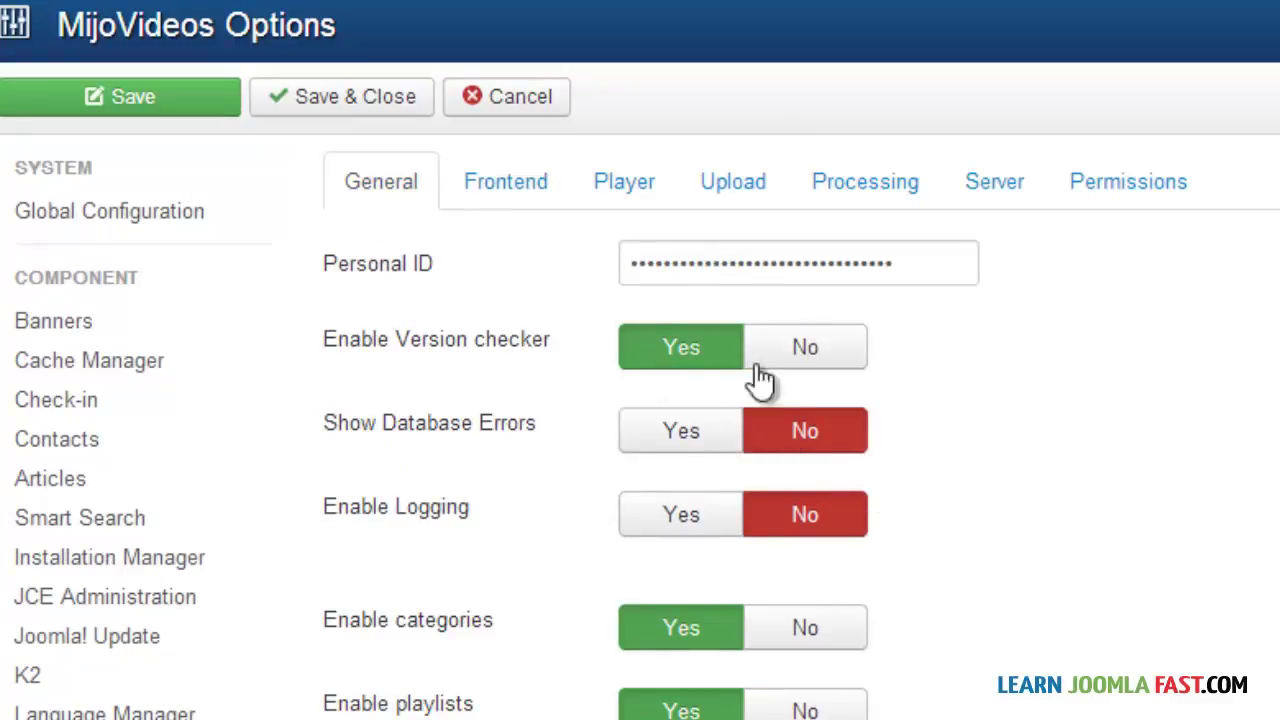
click(505, 186)
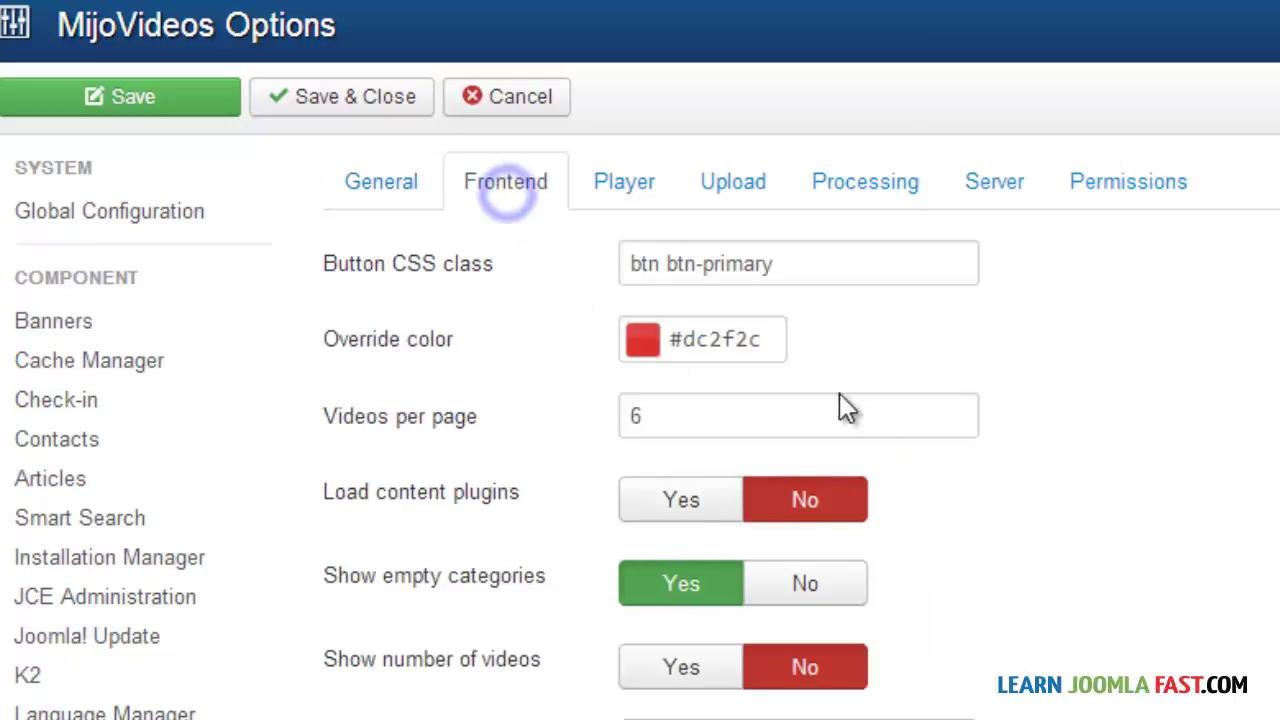
click(329, 106)
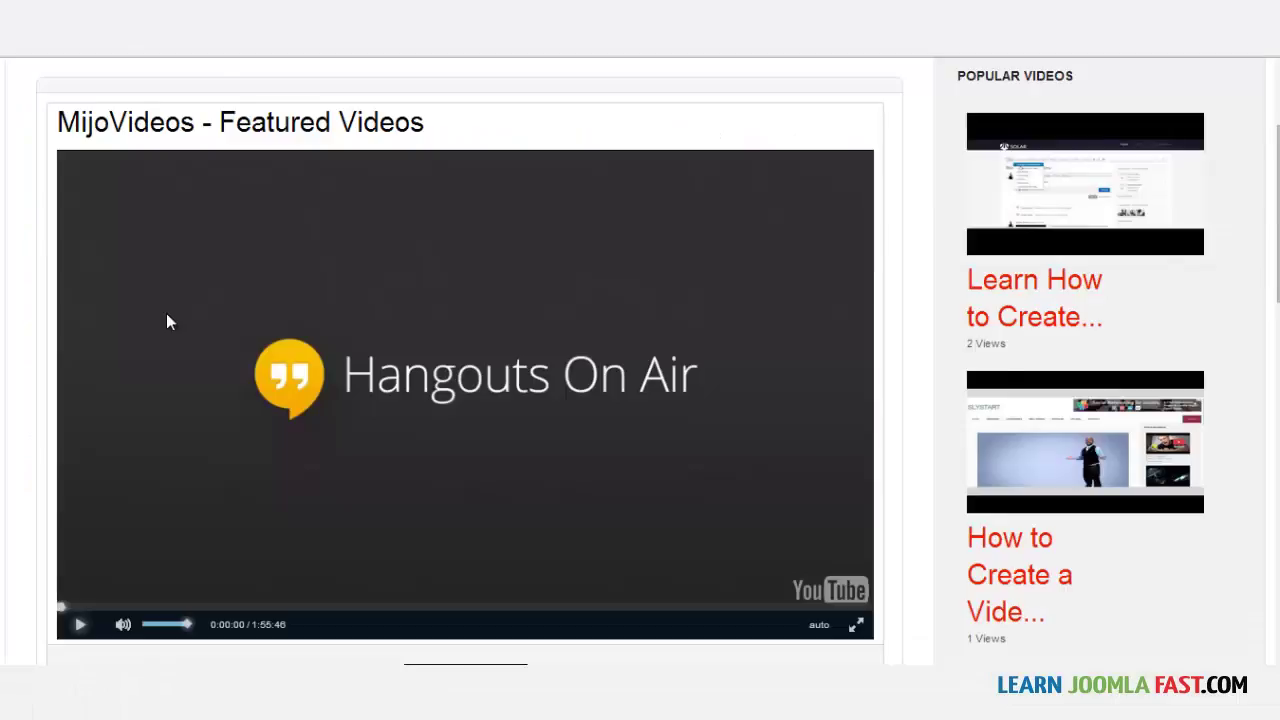
Open the site's Latest page and check the video titles in the grid and the Popular Videos sidebar
scroll(166, 313, up, 2)
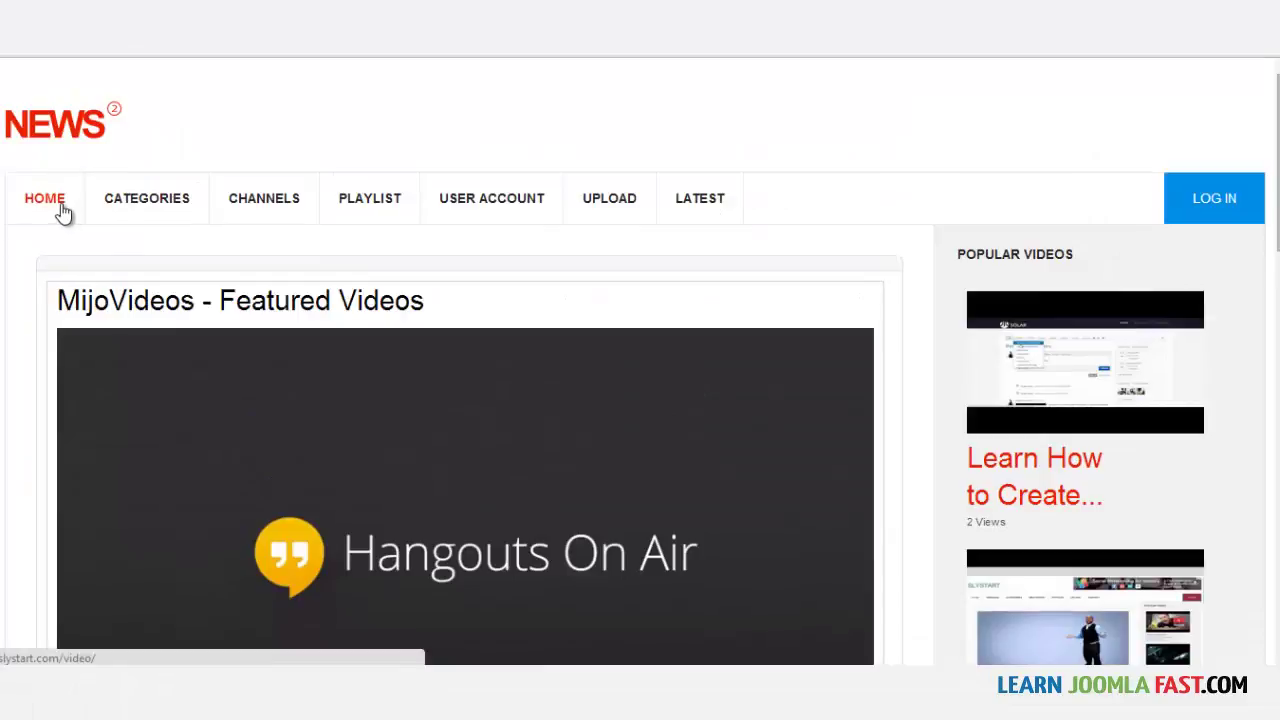
click(686, 200)
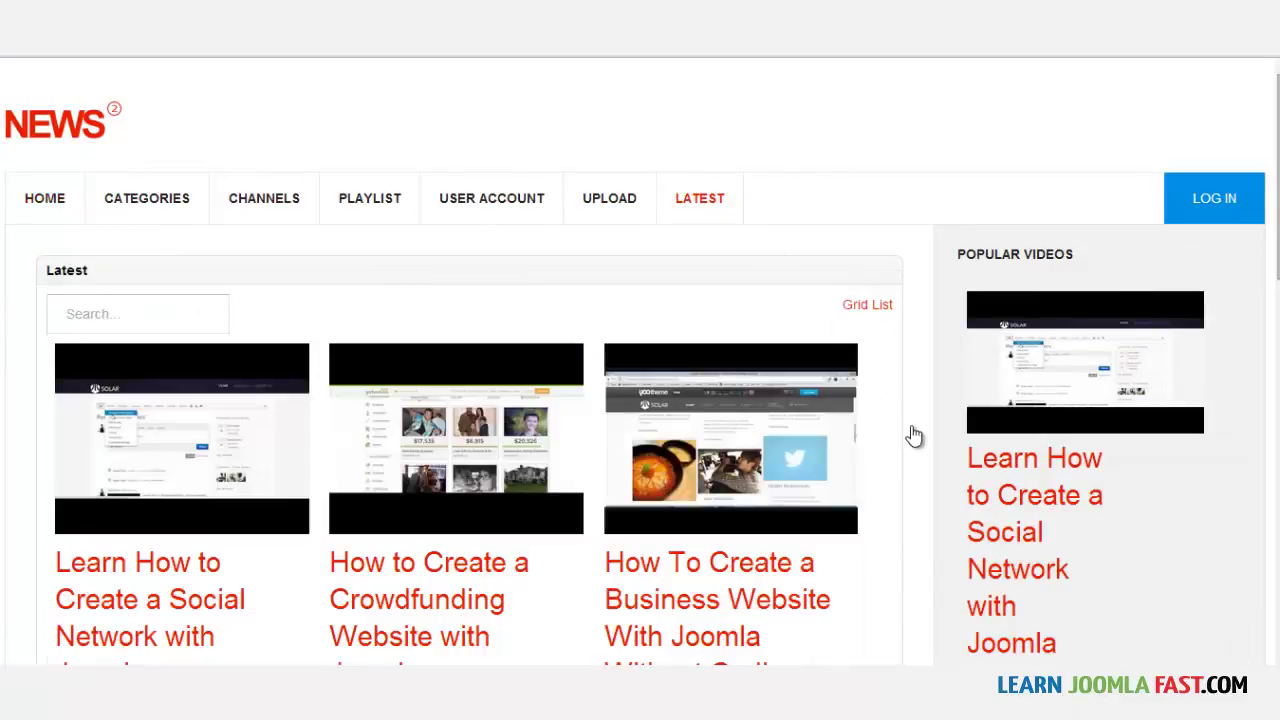
scroll(913, 432, down, 2)
scroll(1020, 470, down, 4)
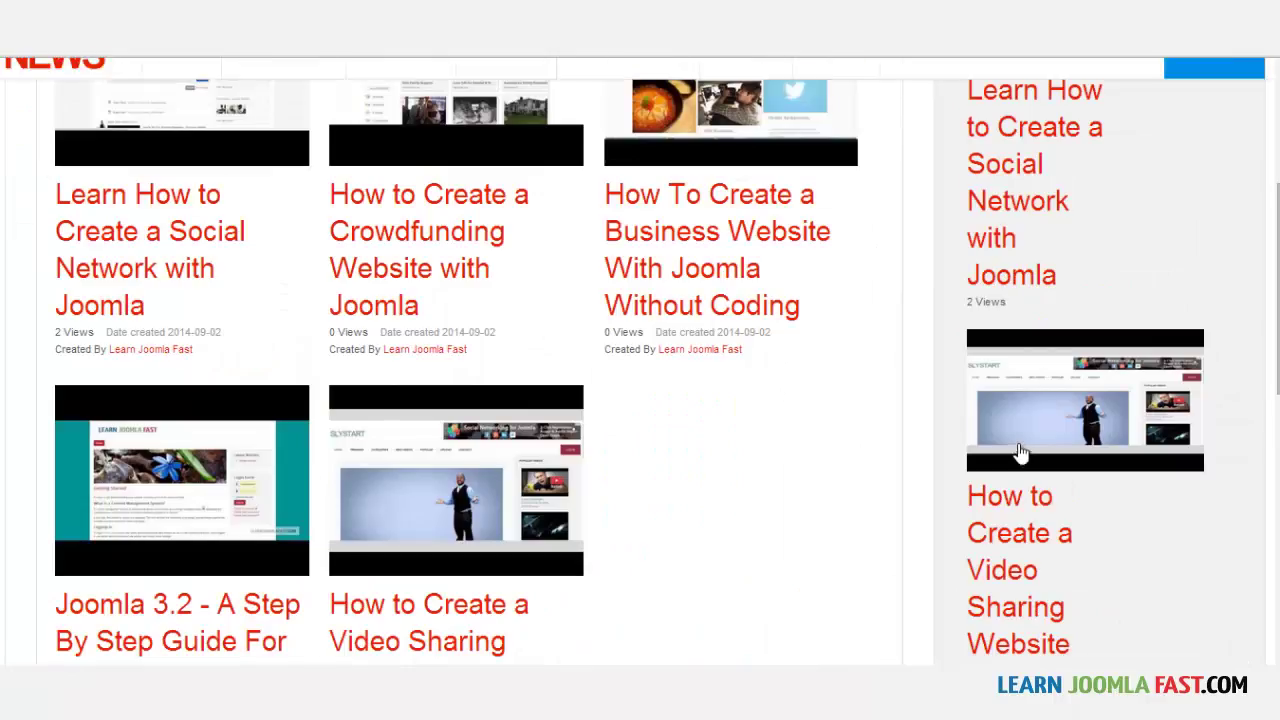
scroll(836, 447, up, 2)
scroll(846, 543, up, 4)
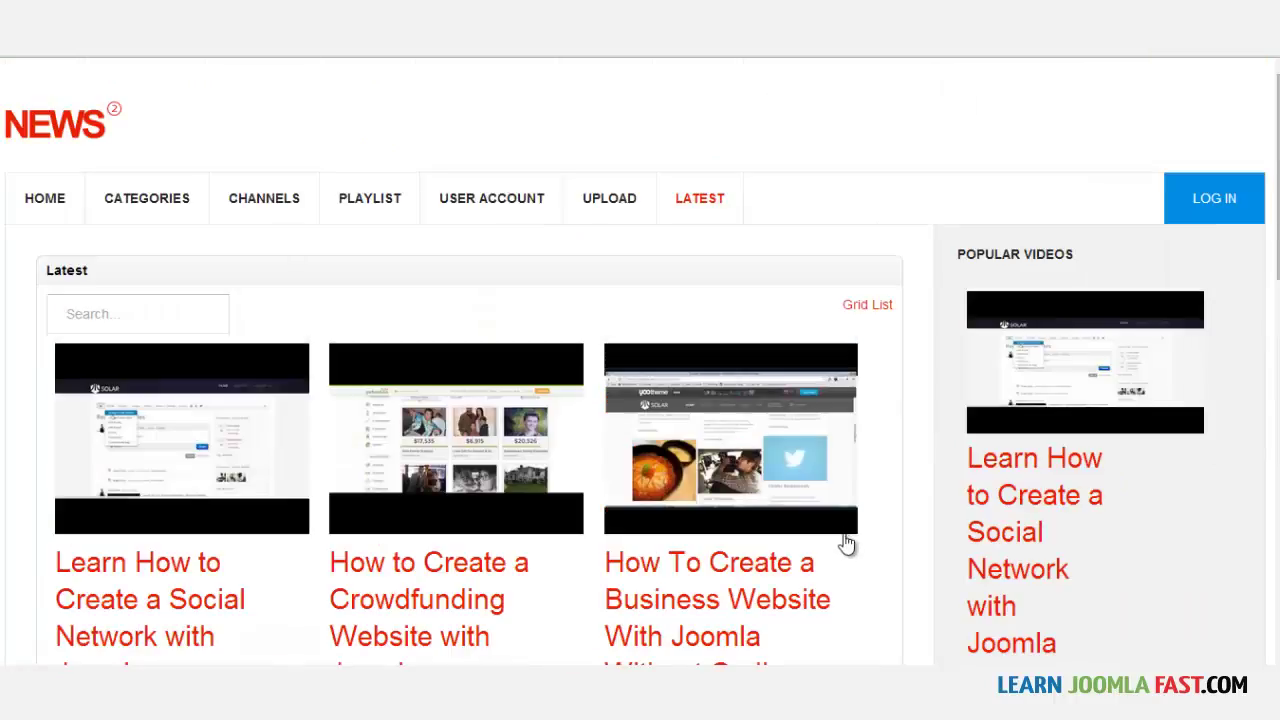
scroll(1048, 382, down, 2)
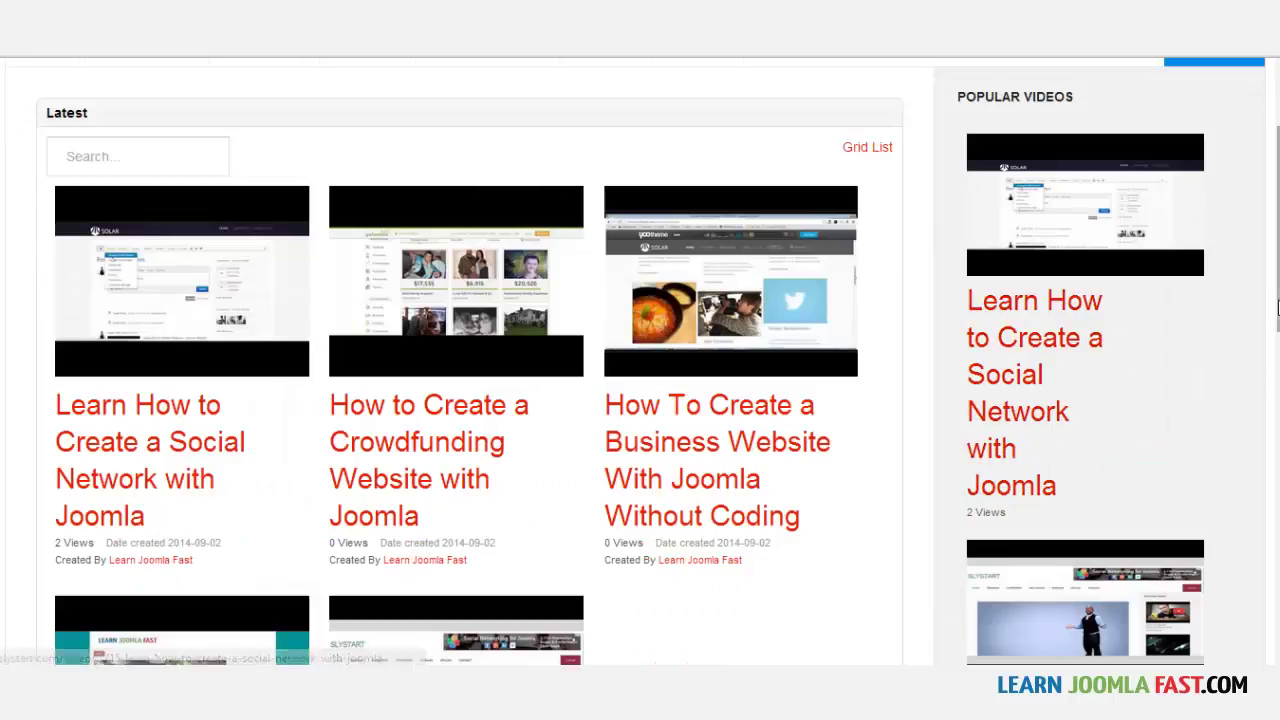
scroll(1000, 460, down, 6)
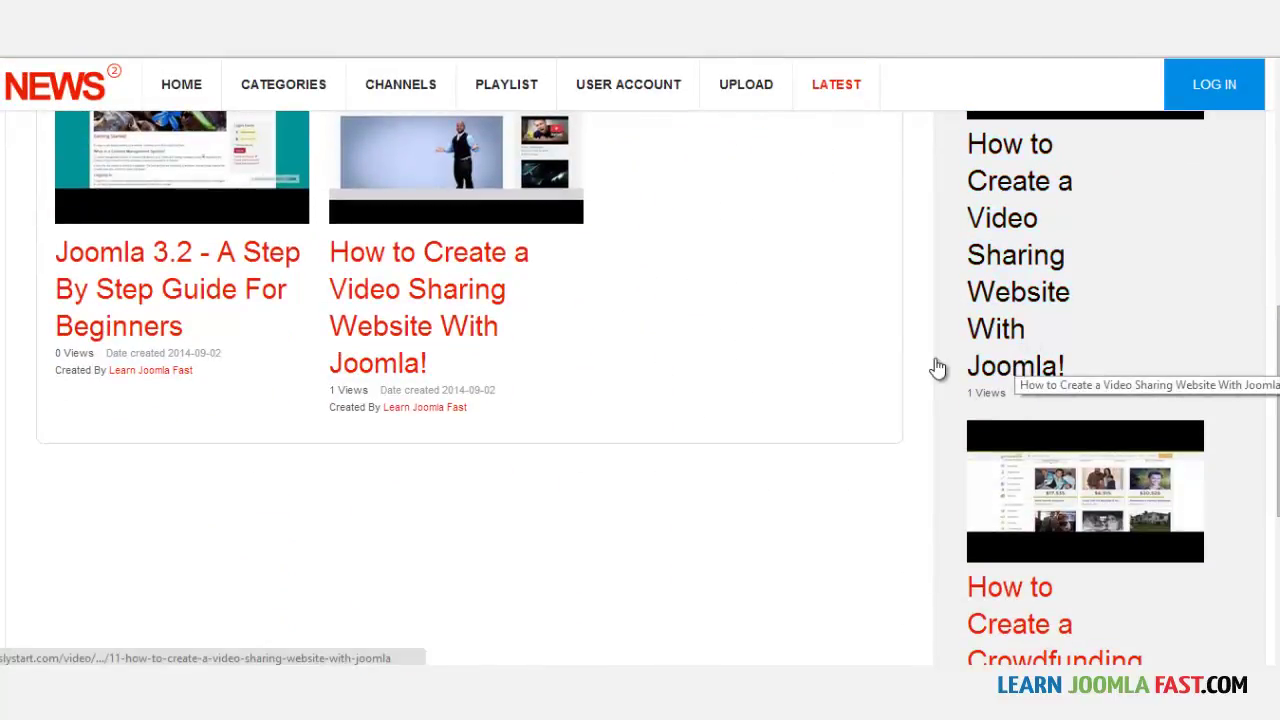
scroll(560, 391, down, 3)
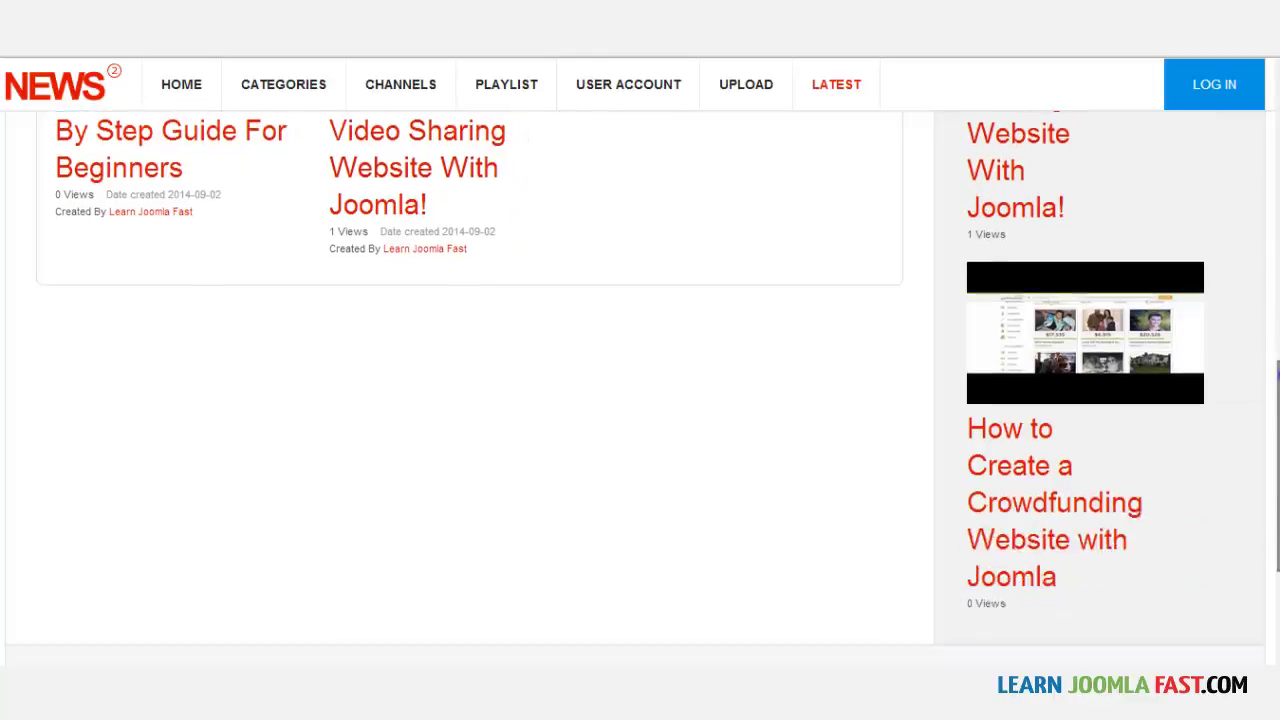
scroll(861, 194, up, 10)
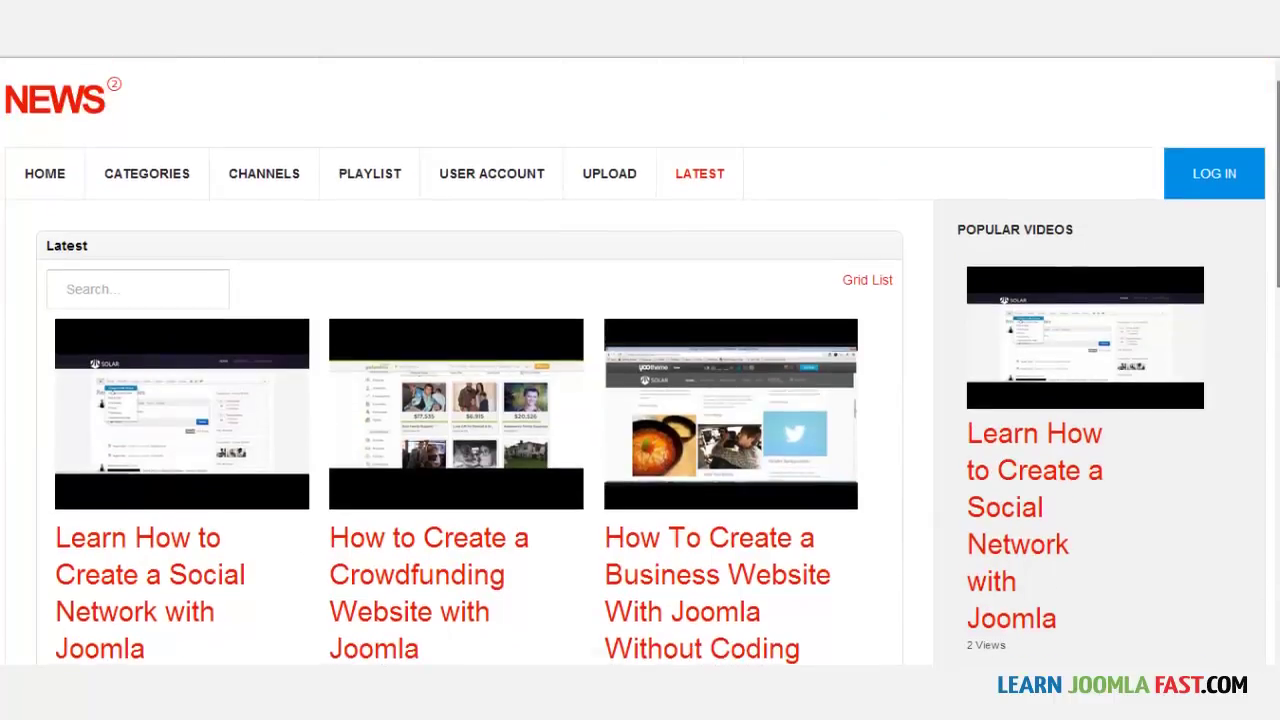